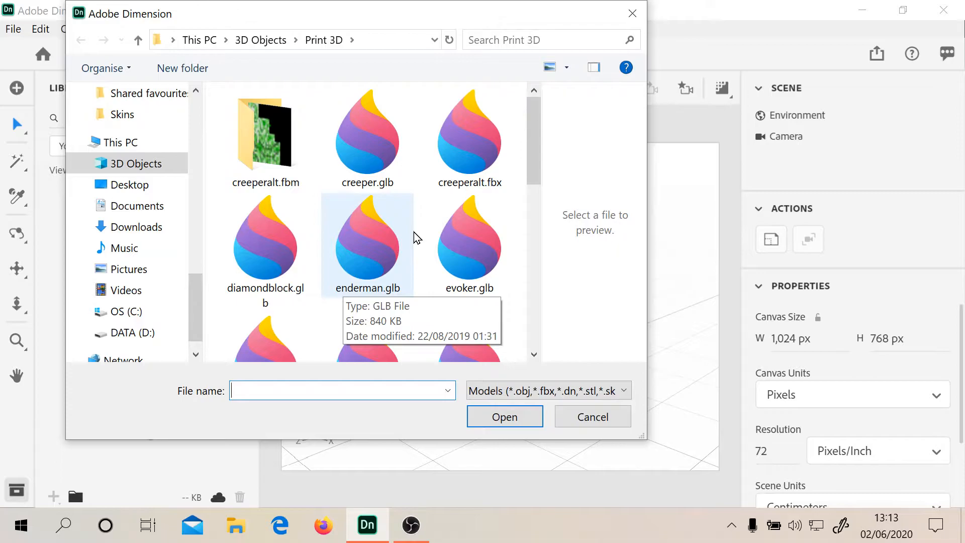
# Import the model stone.glb from the Print 3D folder into the scene
pyautogui.moveTo(535, 164); pyautogui.dragTo(539, 337)
pyautogui.click(282, 232)
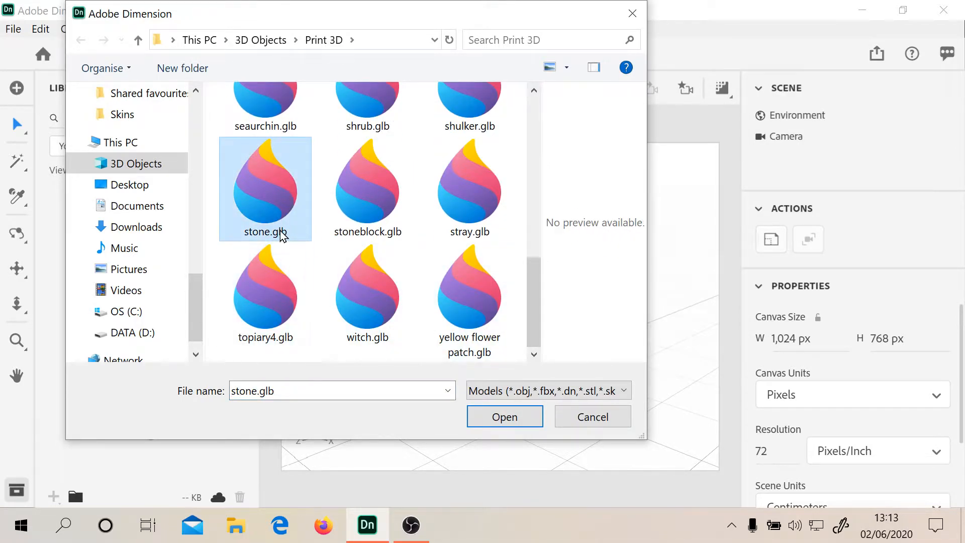
pyautogui.click(536, 393)
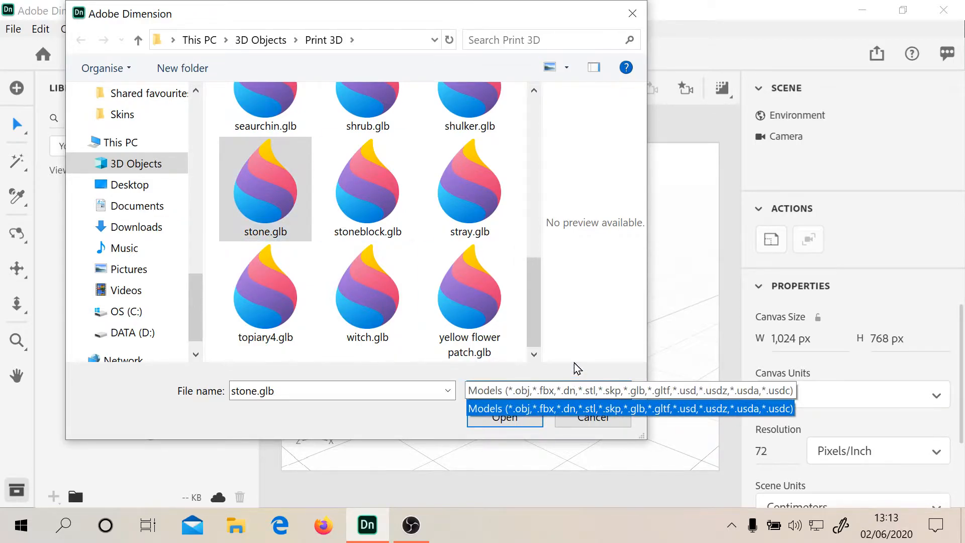
pyautogui.click(259, 190)
pyautogui.doubleClick(259, 194)
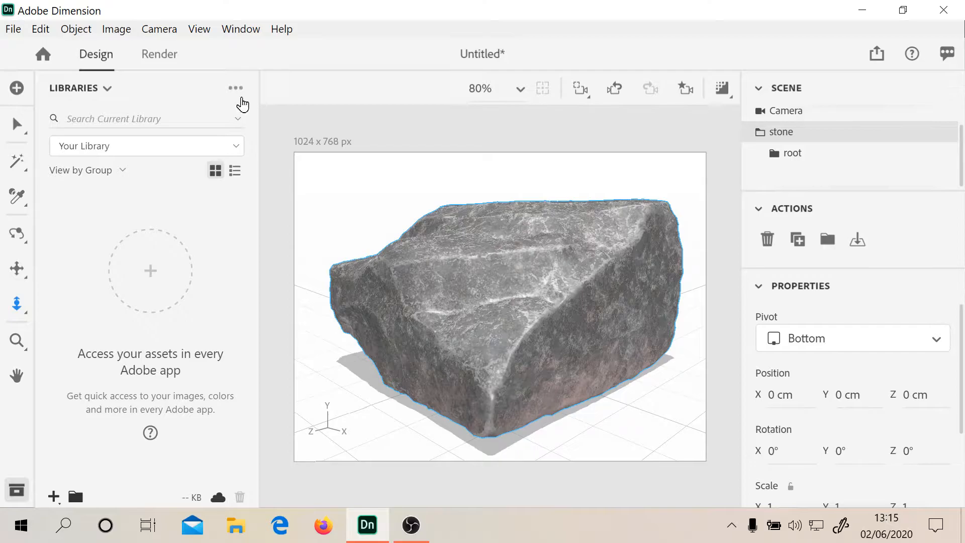
# Create a new library named 3D Objects
pyautogui.click(238, 89)
pyautogui.click(272, 108)
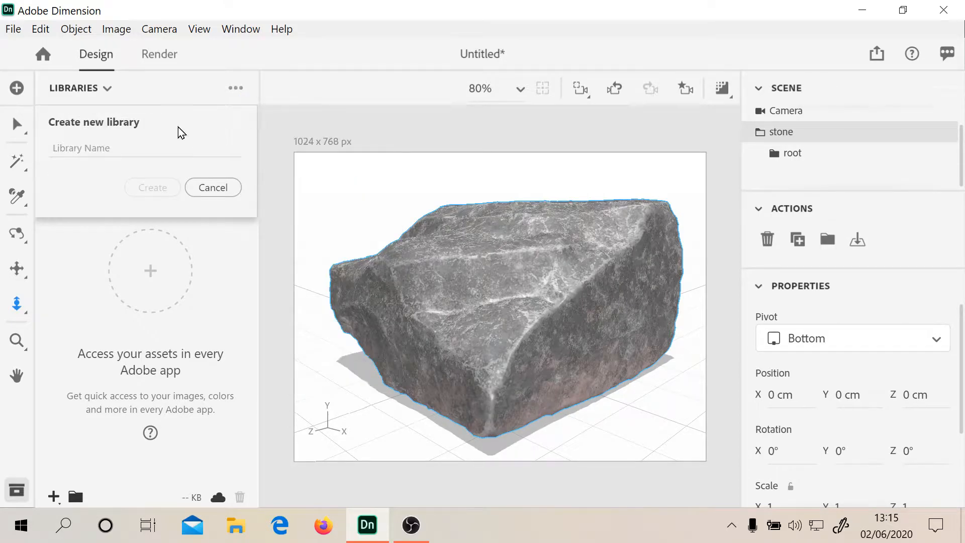
pyautogui.click(115, 148)
pyautogui.write('3D Objects')
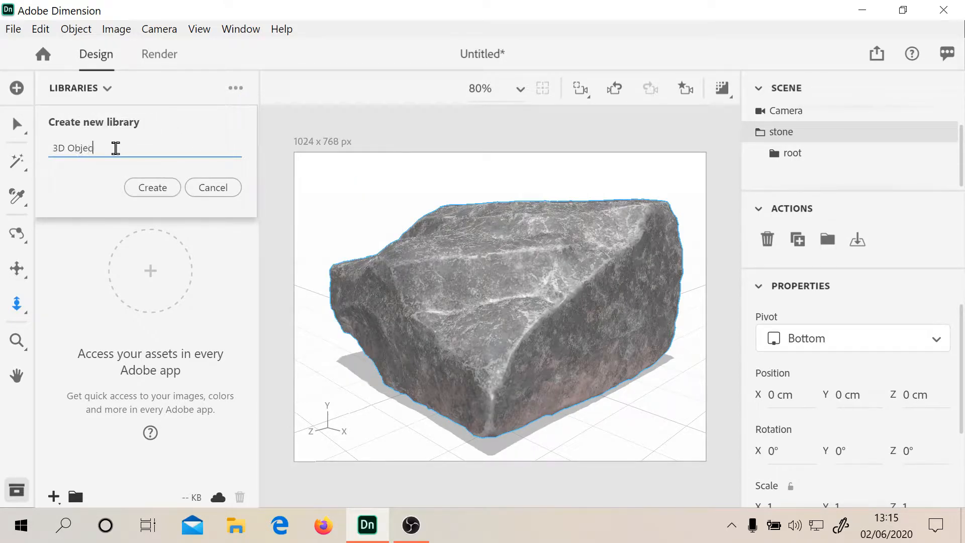
pyautogui.click(152, 188)
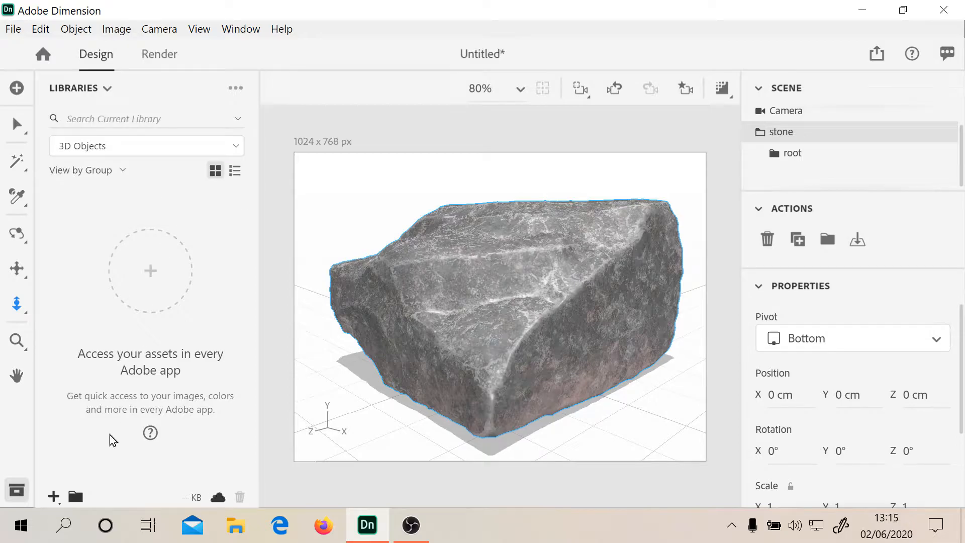
# Add a group named Stone Variants to the 3D Objects library
pyautogui.click(76, 498)
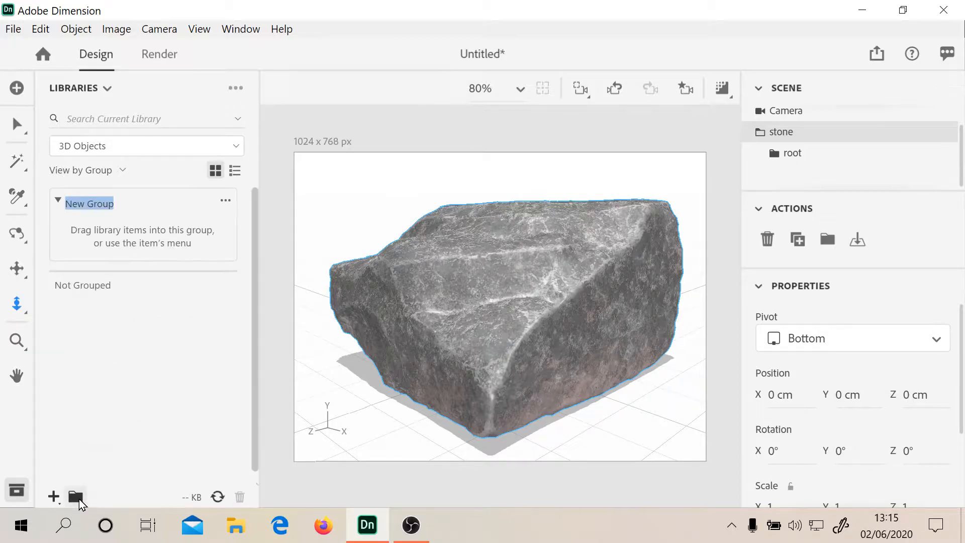
pyautogui.write('S')
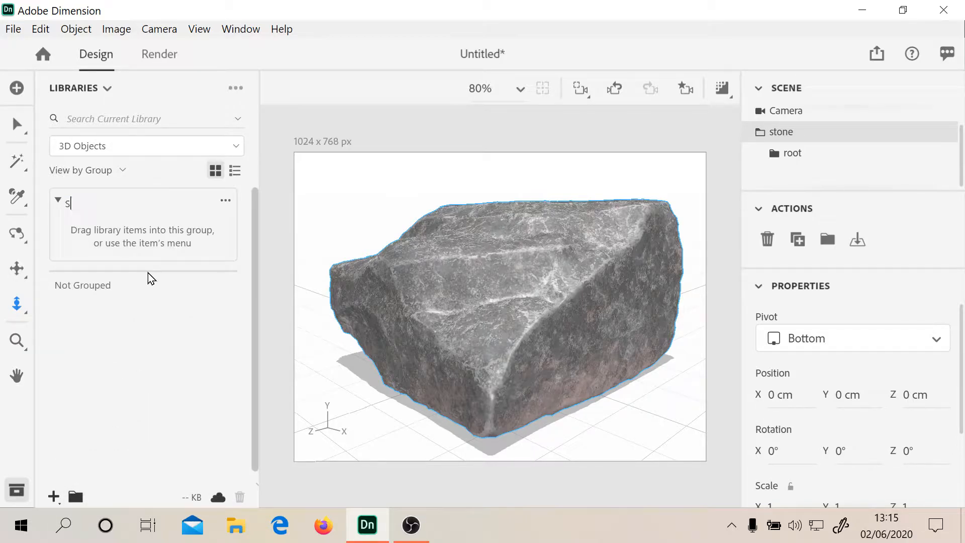
pyautogui.write('tone Variants')
pyautogui.press('Return')
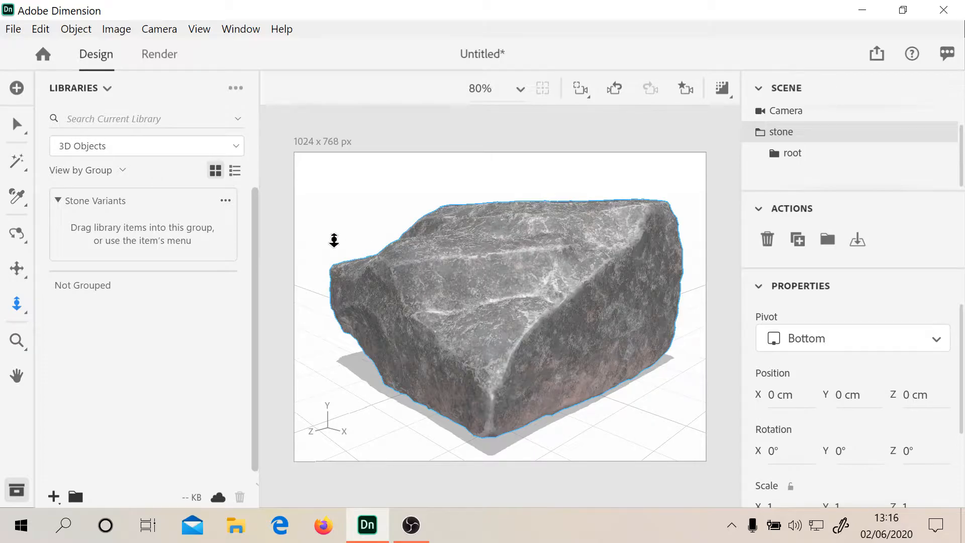
# Apply the Vitrage Glass material from the starter assets to the stone
pyautogui.click(105, 91)
pyautogui.click(101, 121)
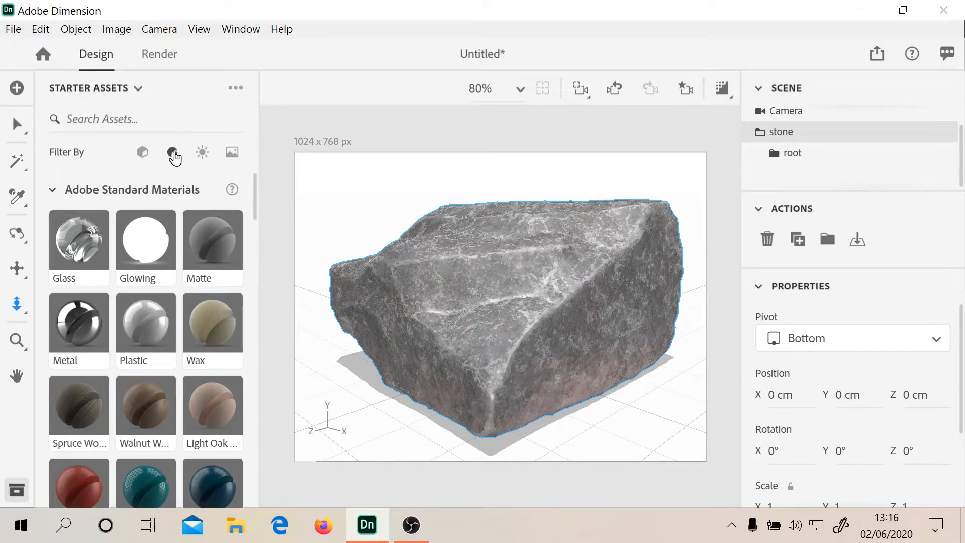
pyautogui.click(173, 152)
pyautogui.click(172, 153)
pyautogui.moveTo(255, 194)
pyautogui.mouseDown()
pyautogui.moveTo(257, 345)
pyautogui.moveTo(256, 269)
pyautogui.mouseUp()
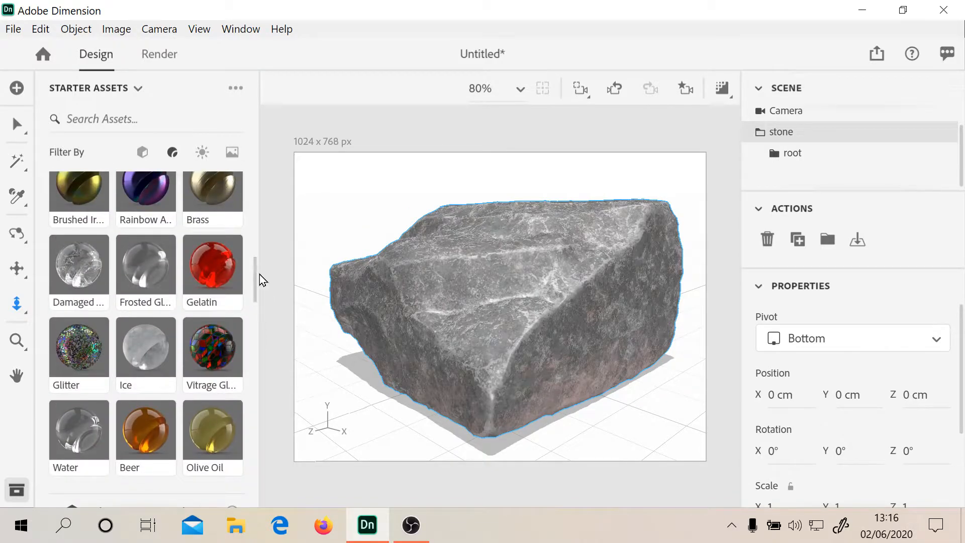
pyautogui.click(210, 350)
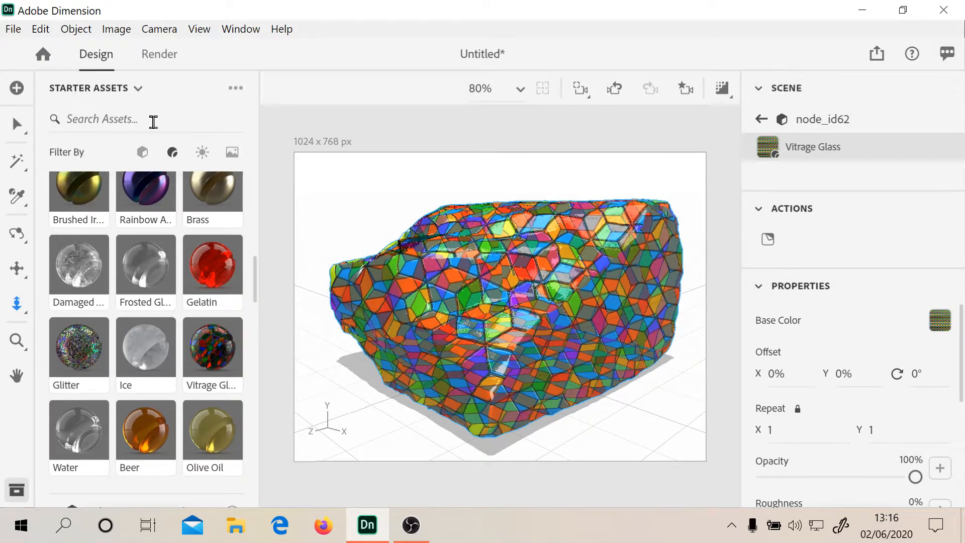
# Save the glass-textured stone as a model in the 3D Objects library and place it in the Stone Variants group
pyautogui.click(101, 90)
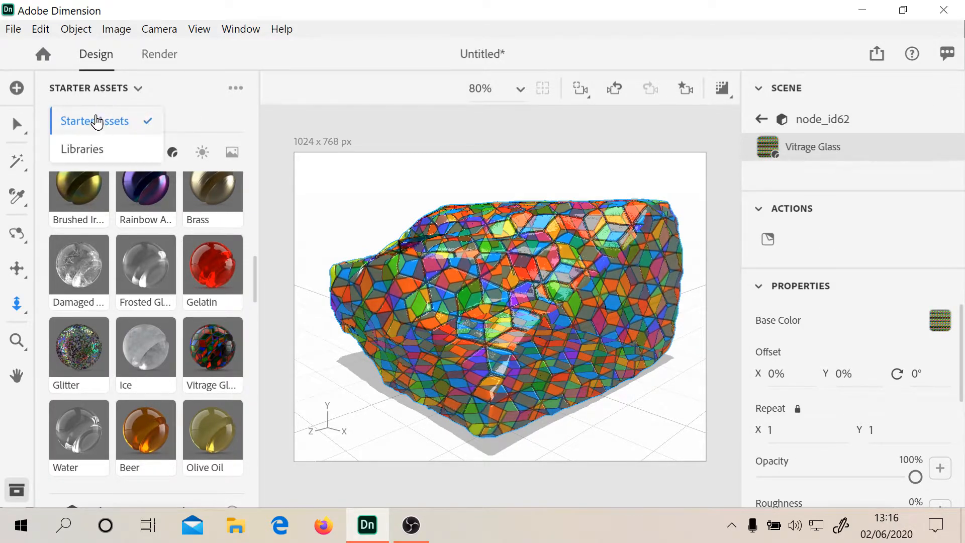
pyautogui.click(82, 151)
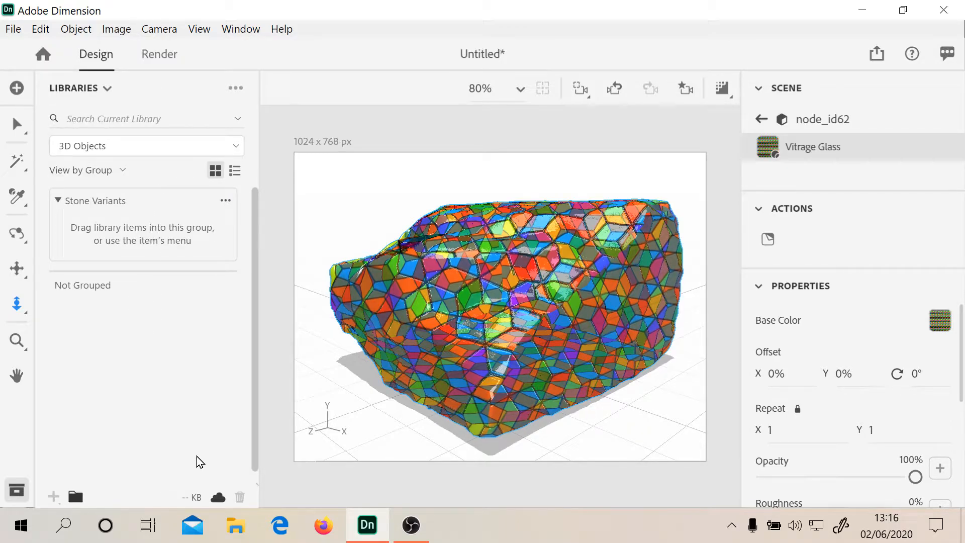
pyautogui.press('v')
pyautogui.click(494, 298)
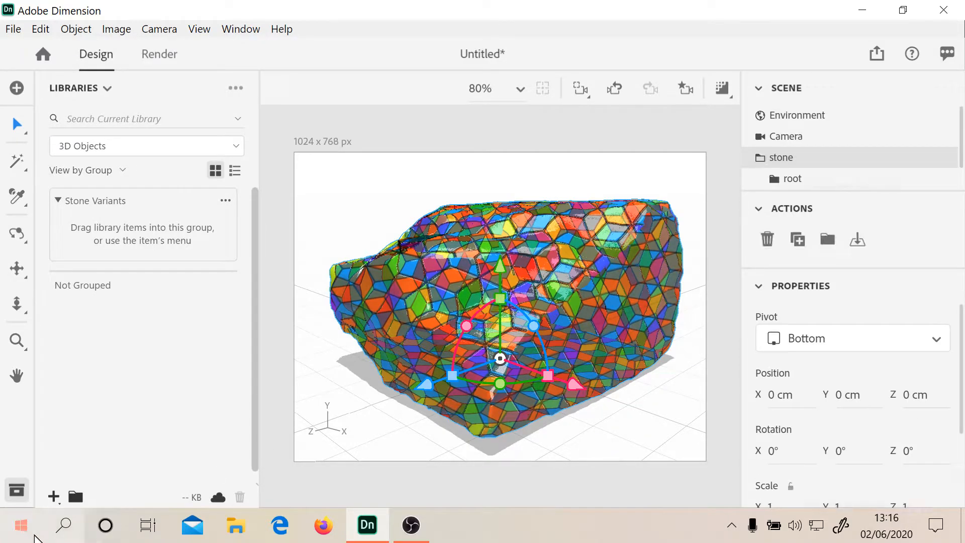
pyautogui.click(54, 497)
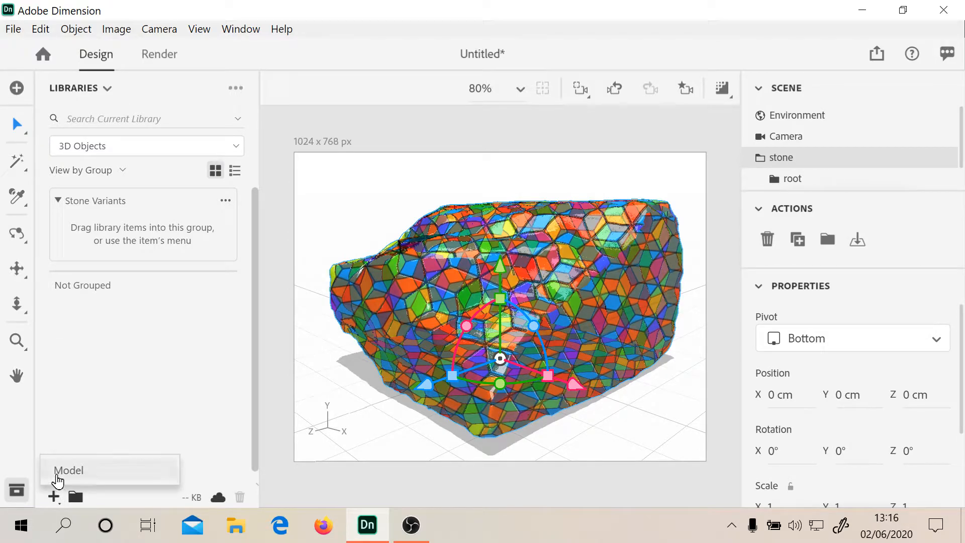
pyautogui.click(60, 478)
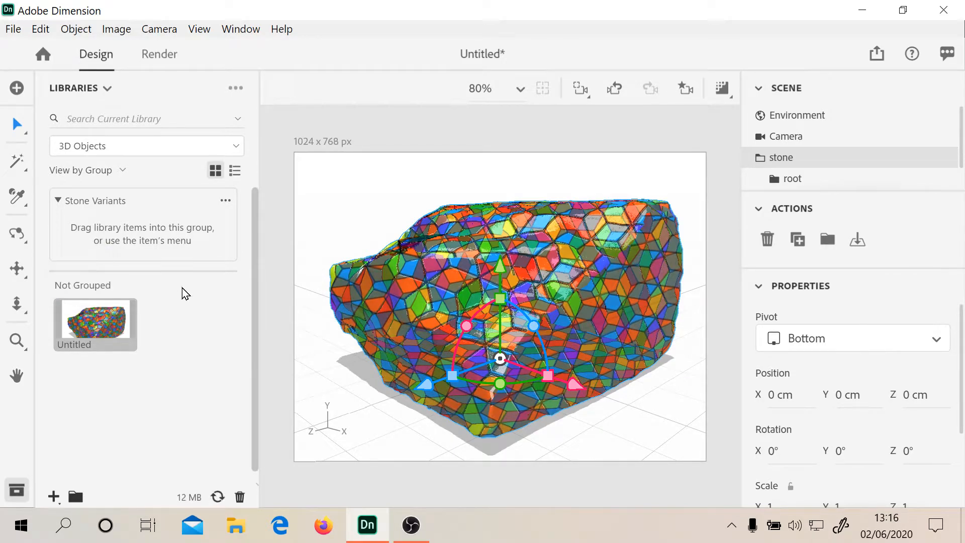
pyautogui.moveTo(104, 330); pyautogui.dragTo(87, 230)
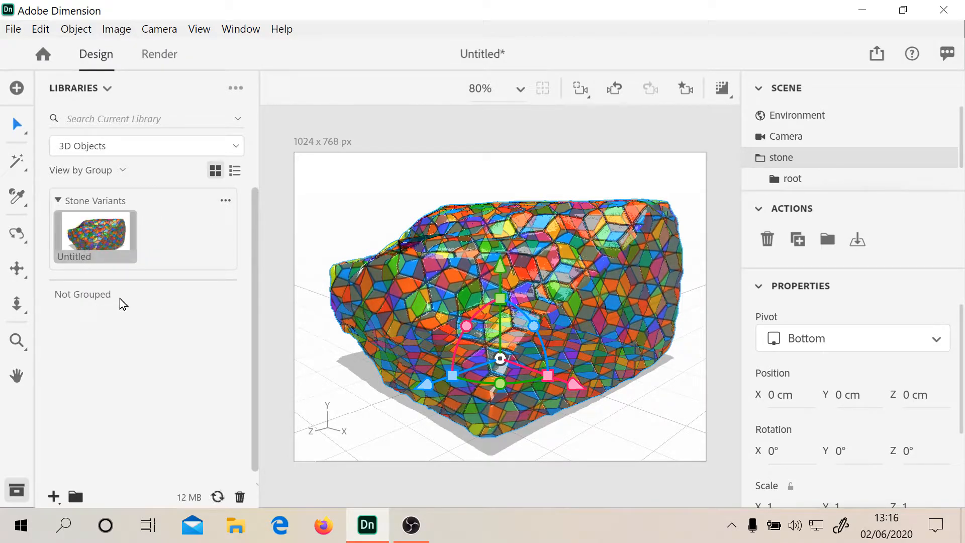
# Add the note "Glass" to the saved stone model in the Stone Variants group
pyautogui.rightClick(87, 257)
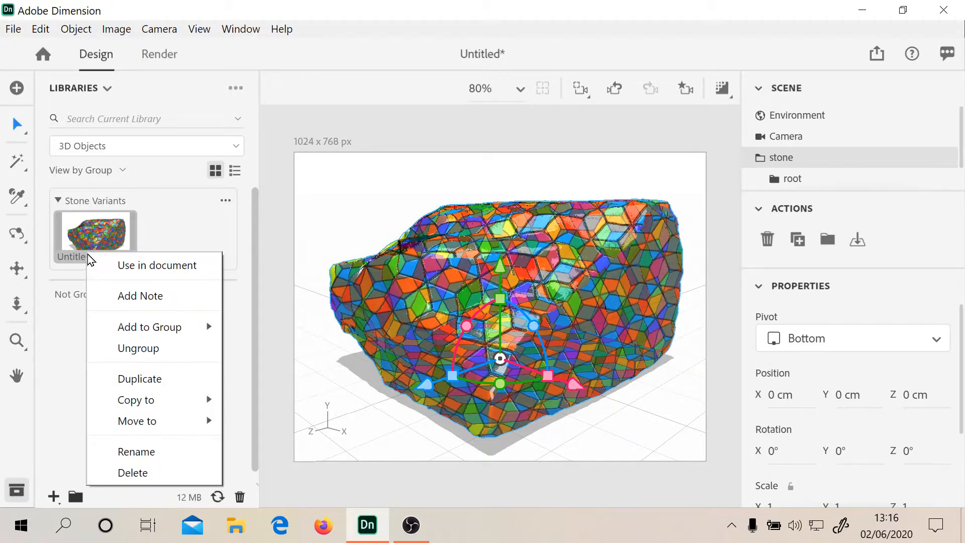
pyautogui.click(124, 300)
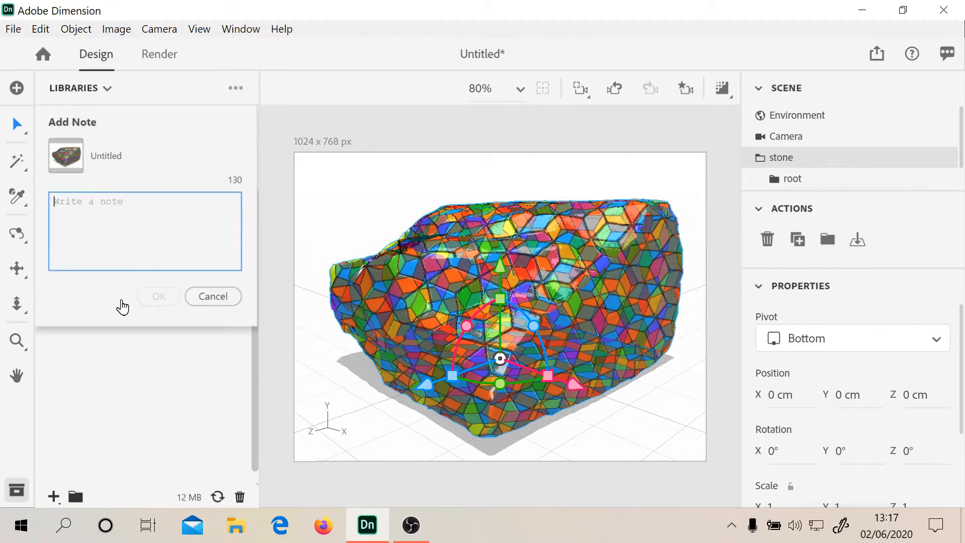
pyautogui.write('Glass')
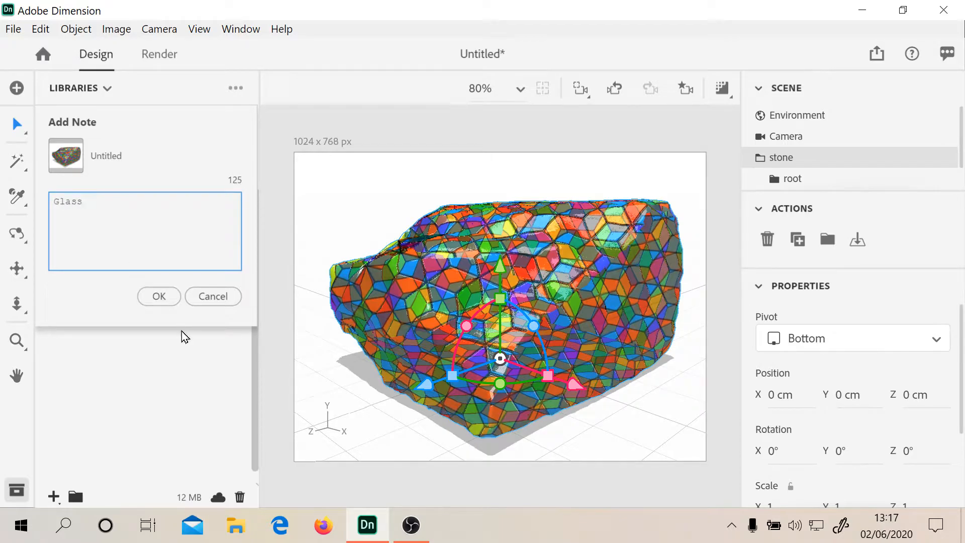
pyautogui.click(160, 300)
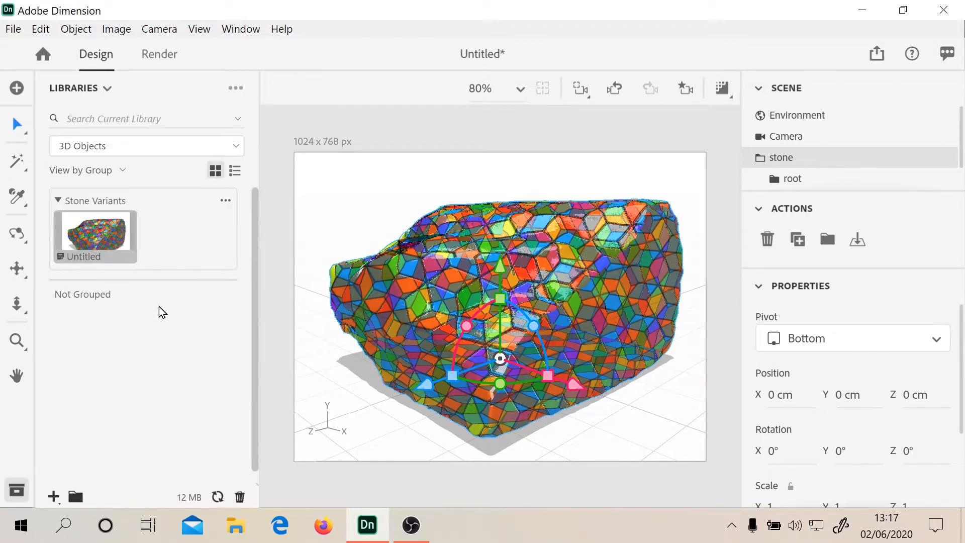
# Rename the saved stone model in the Stone Variants group as Vitrage
pyautogui.rightClick(117, 260)
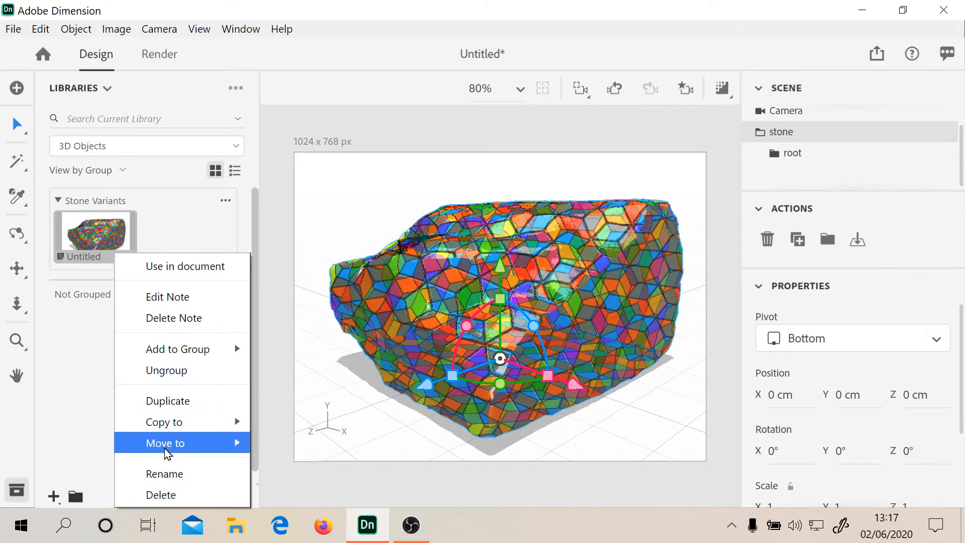
pyautogui.click(167, 475)
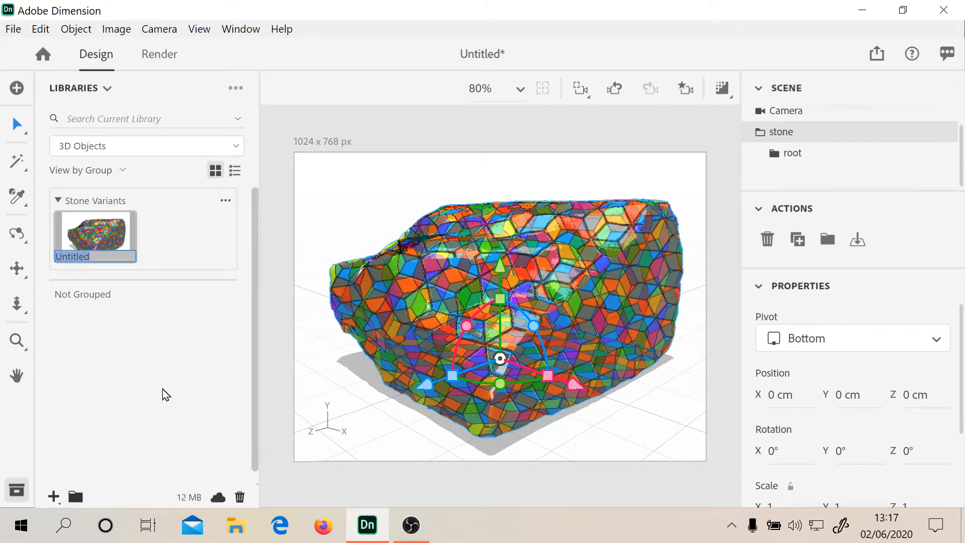
pyautogui.write('Vitrage')
pyautogui.press('Return')
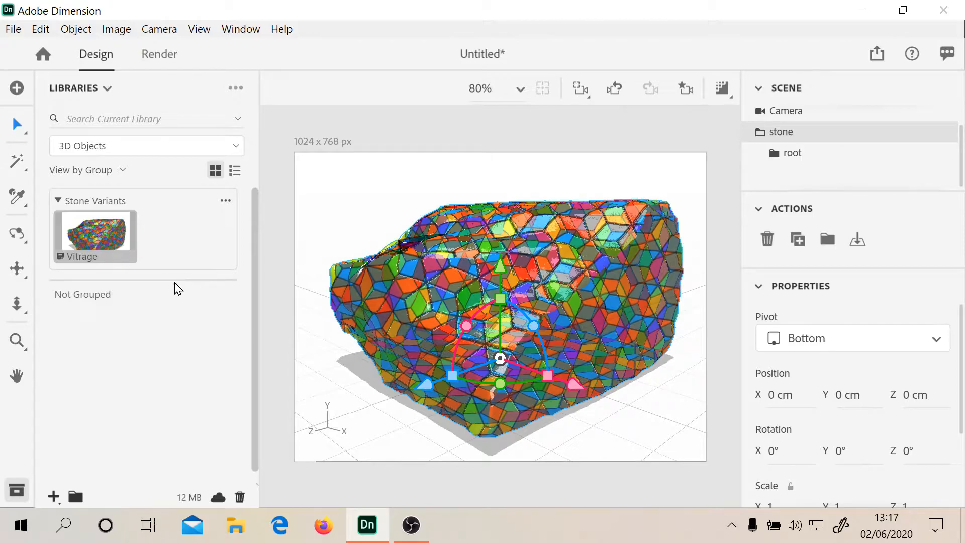
# Search the 3D Objects library for "glas" and for "vitrage"
pyautogui.click(123, 118)
pyautogui.write('glas')
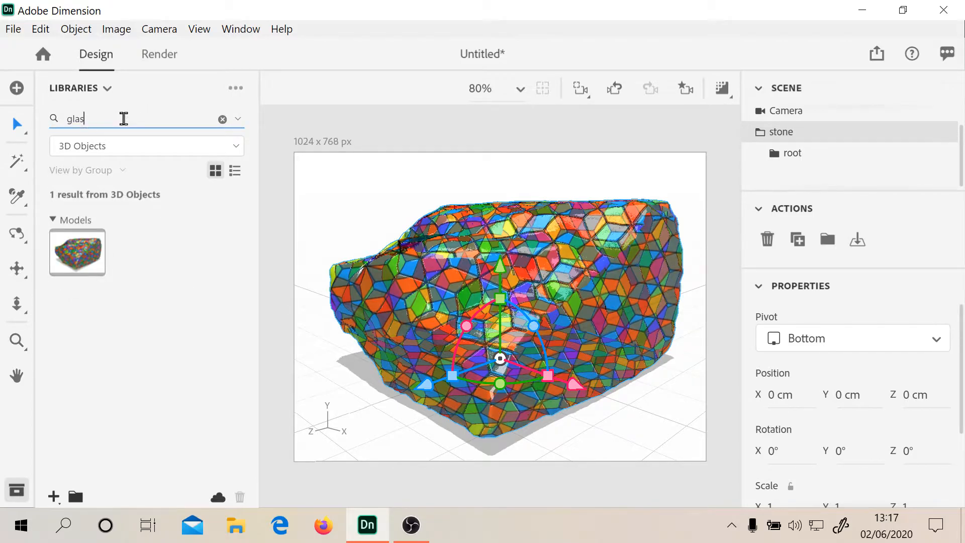
pyautogui.press('BackSpace')
pyautogui.press('BackSpace')
pyautogui.press('BackSpace')
pyautogui.press('BackSpace')
pyautogui.write('vi')
pyautogui.press('BackSpace')
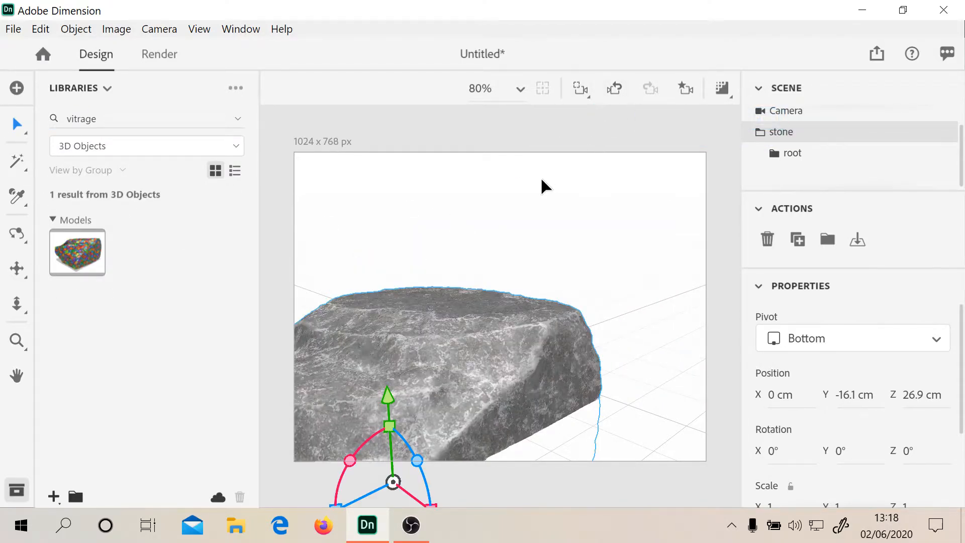
# Move the half-sunken grey stone up onto the ground plane
pyautogui.click(584, 98)
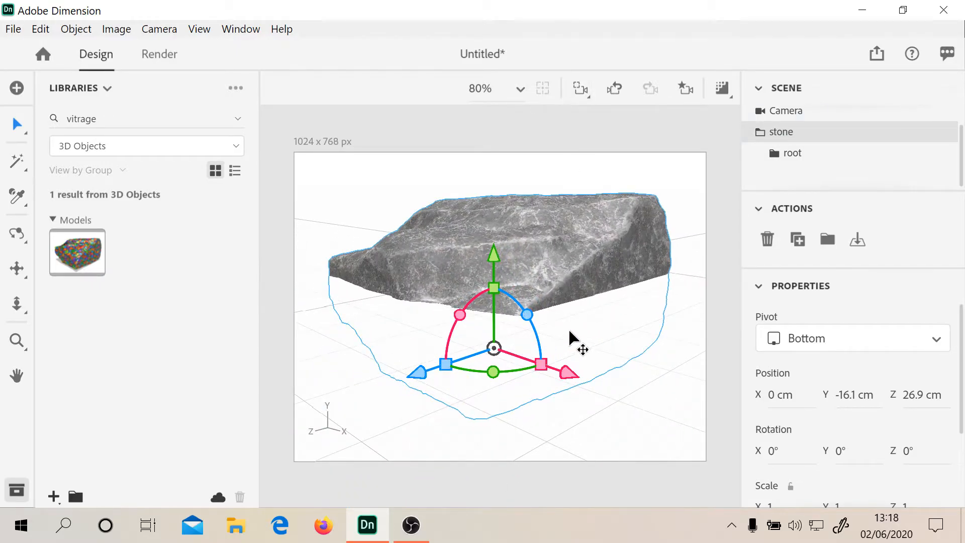
pyautogui.scroll(-3, 655, 317)
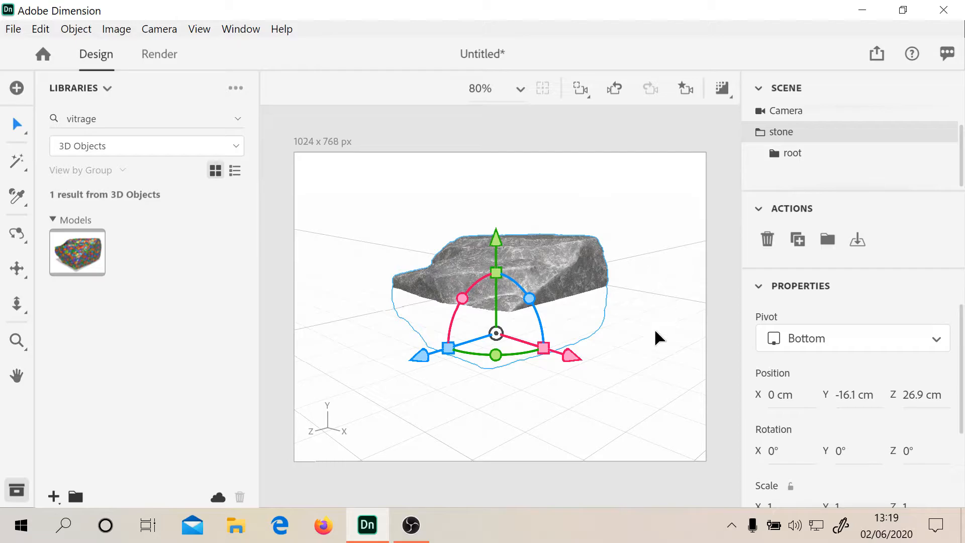
pyautogui.moveTo(622, 361); pyautogui.dragTo(608, 403, button='middle')
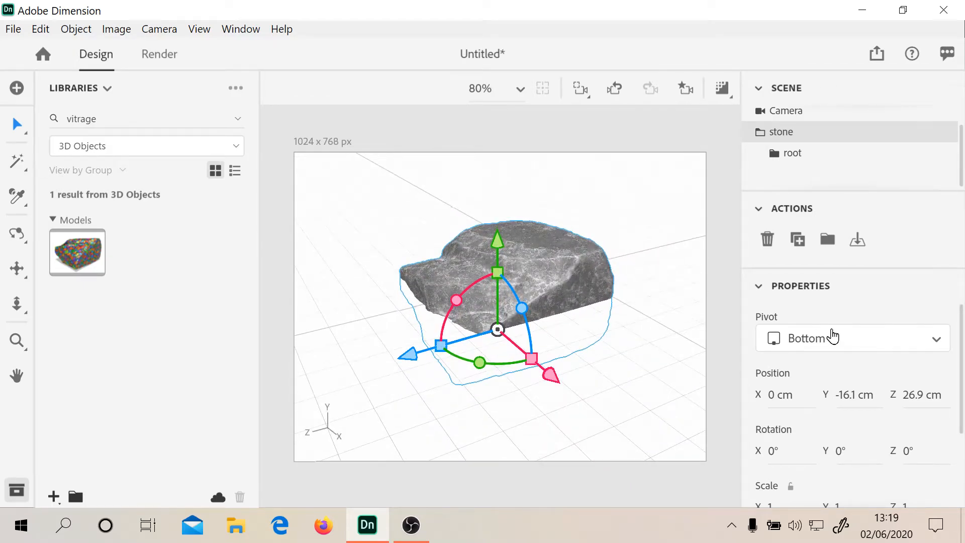
pyautogui.click(864, 249)
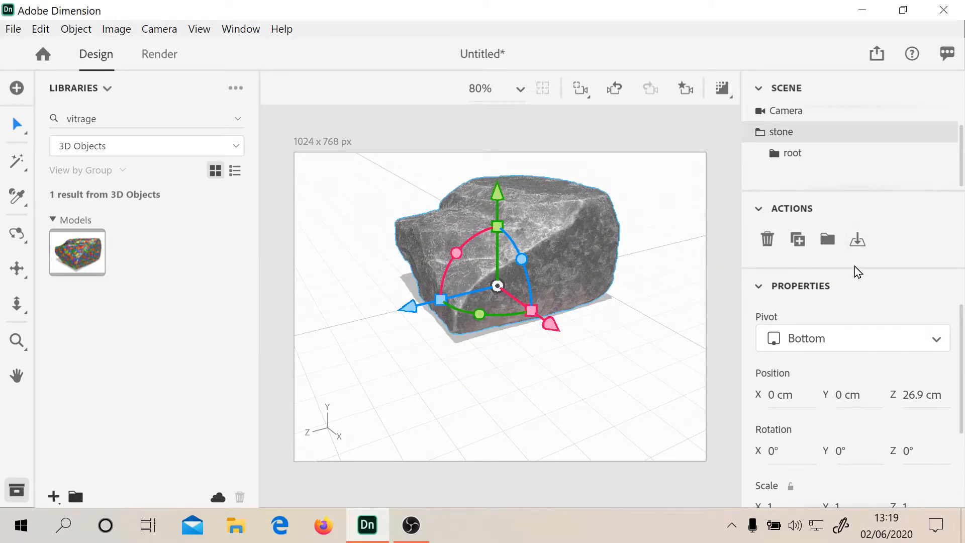
# Set the grey stone's Z position to 0 cm
pyautogui.click(912, 393)
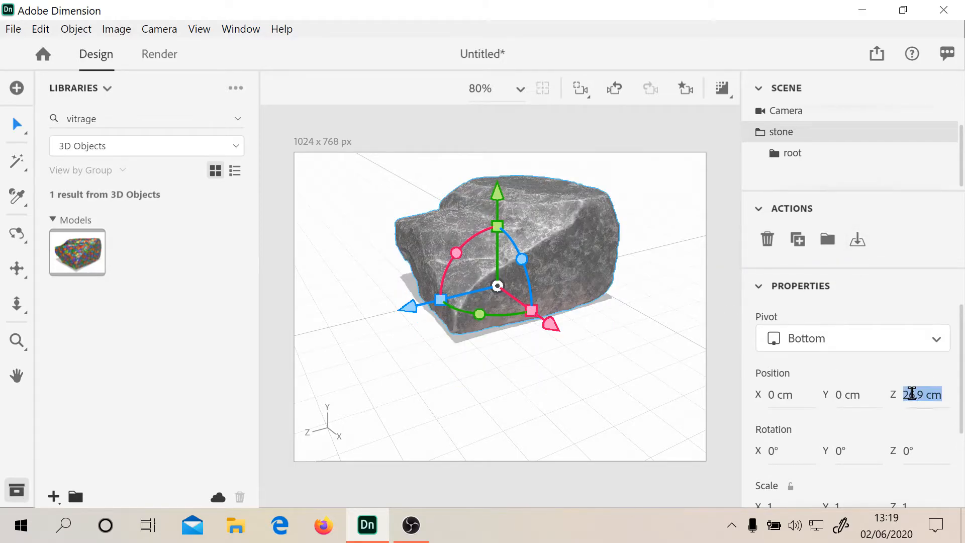
pyautogui.write('0')
pyautogui.press('Return')
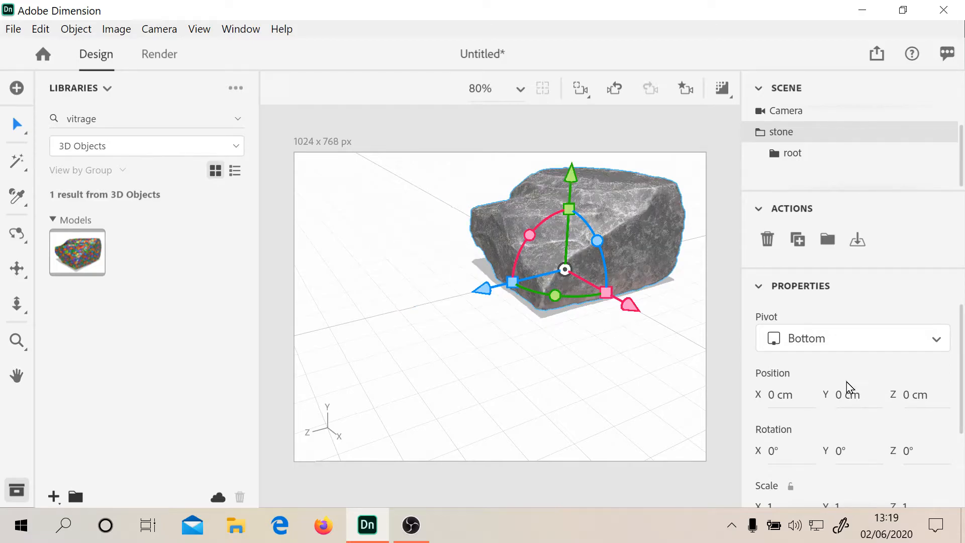
pyautogui.moveTo(692, 363); pyautogui.dragTo(778, 412, button='right')
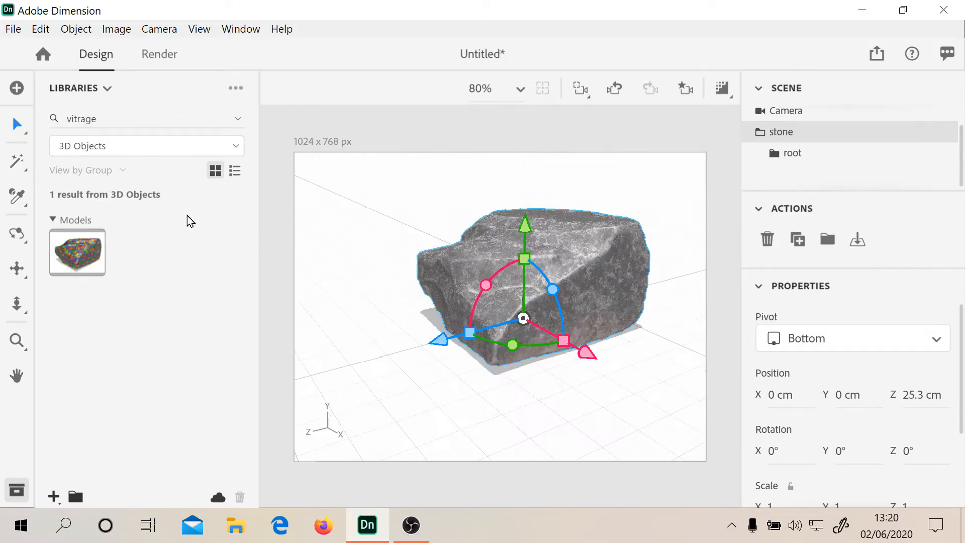
# Apply the Striped Fabric material from the Starter Assets to the grey stone
pyautogui.click(104, 89)
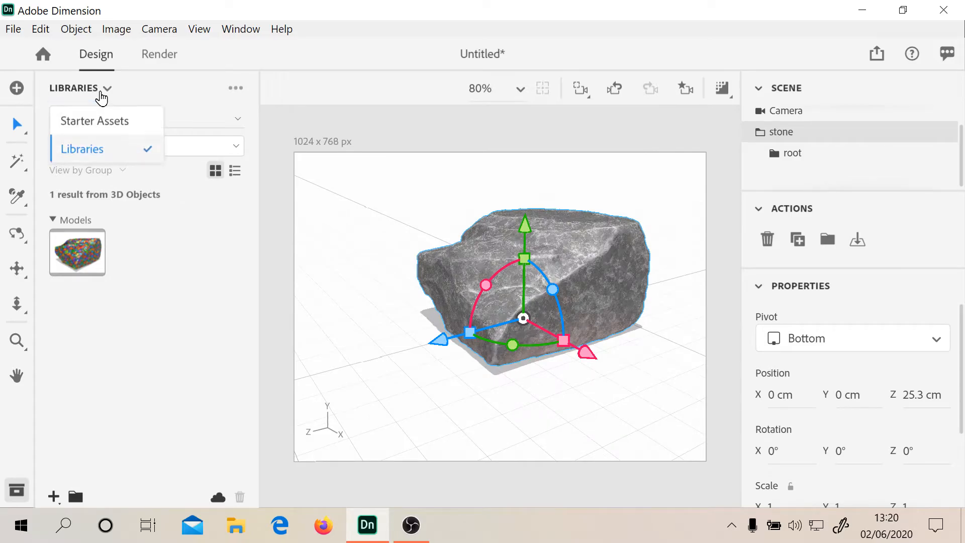
pyautogui.click(103, 124)
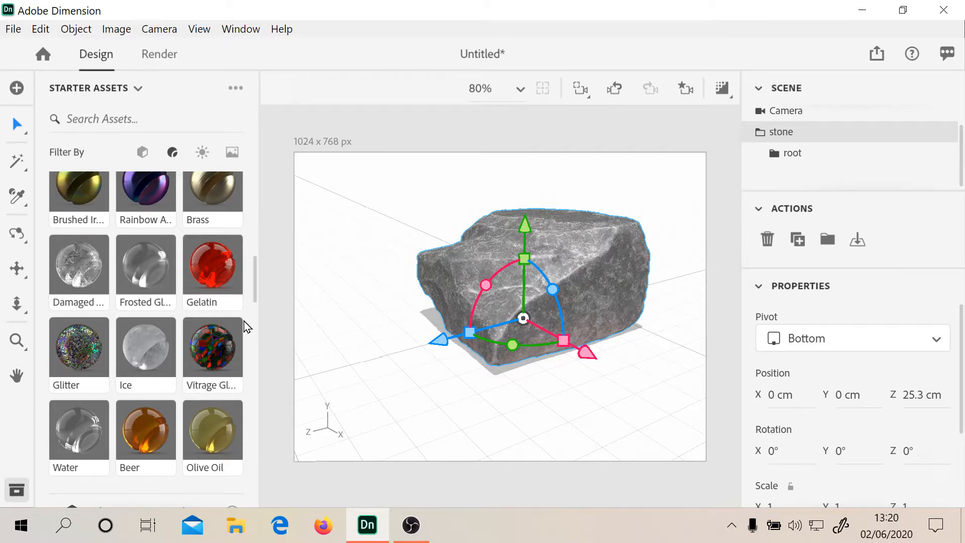
pyautogui.moveTo(255, 271); pyautogui.dragTo(253, 439)
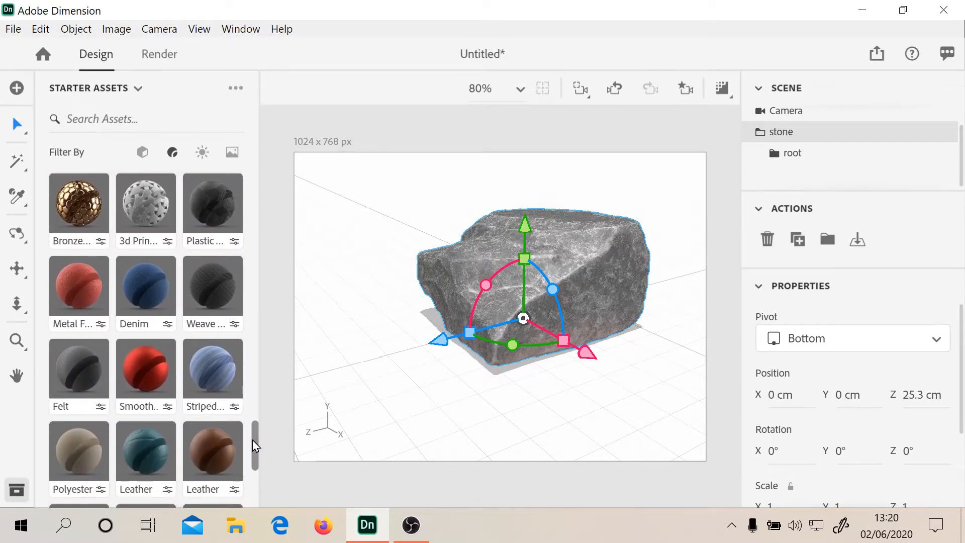
pyautogui.click(210, 361)
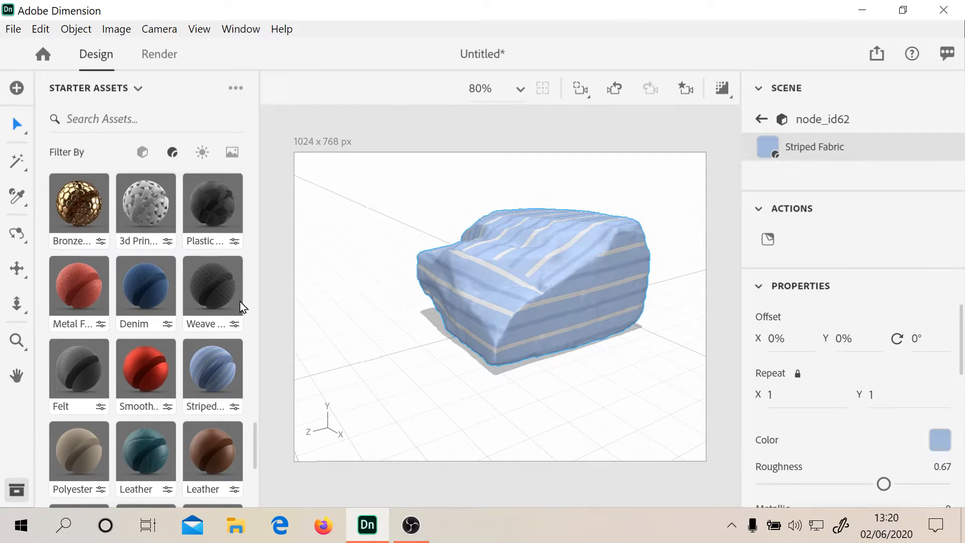
# Save the whole striped stone as a model in the 3D Objects library and place it in the Stone Variants group
pyautogui.click(116, 93)
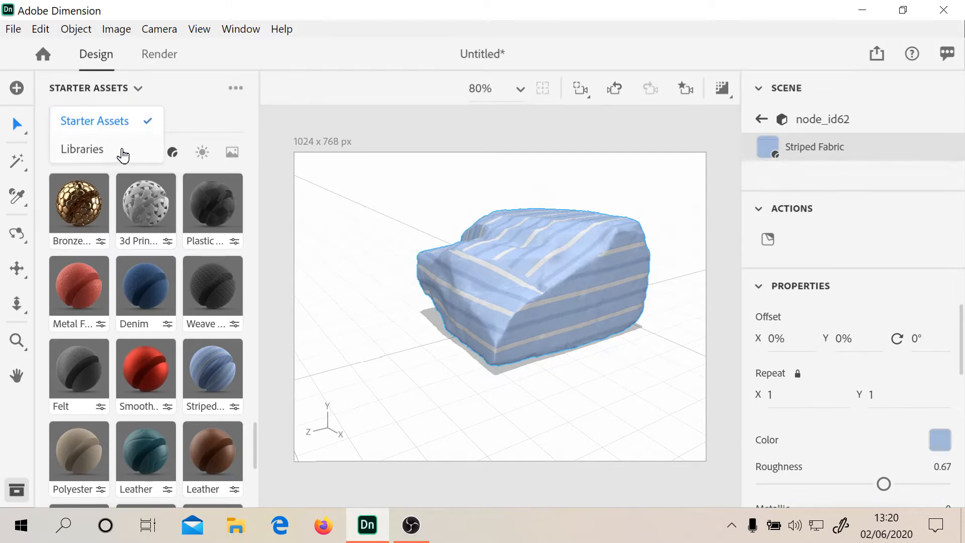
pyautogui.click(82, 149)
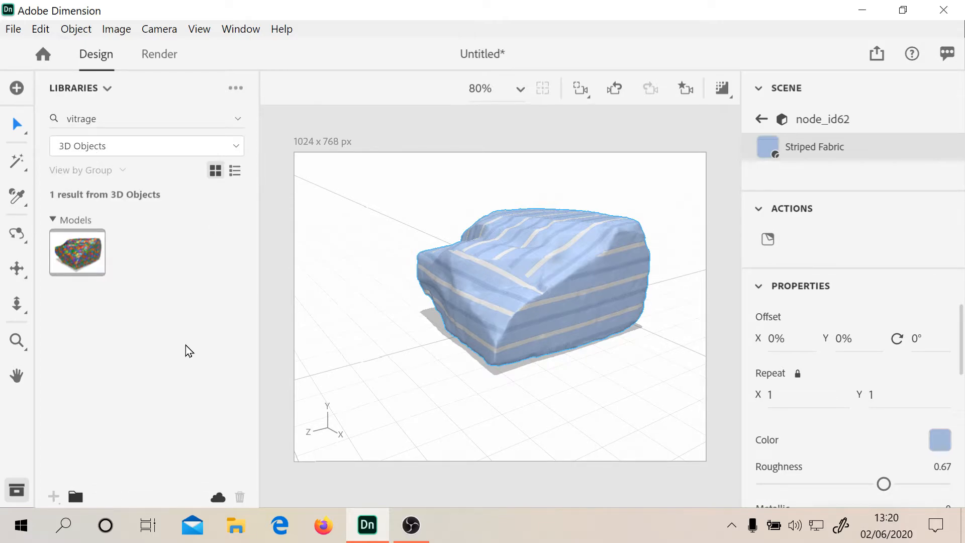
pyautogui.click(528, 288)
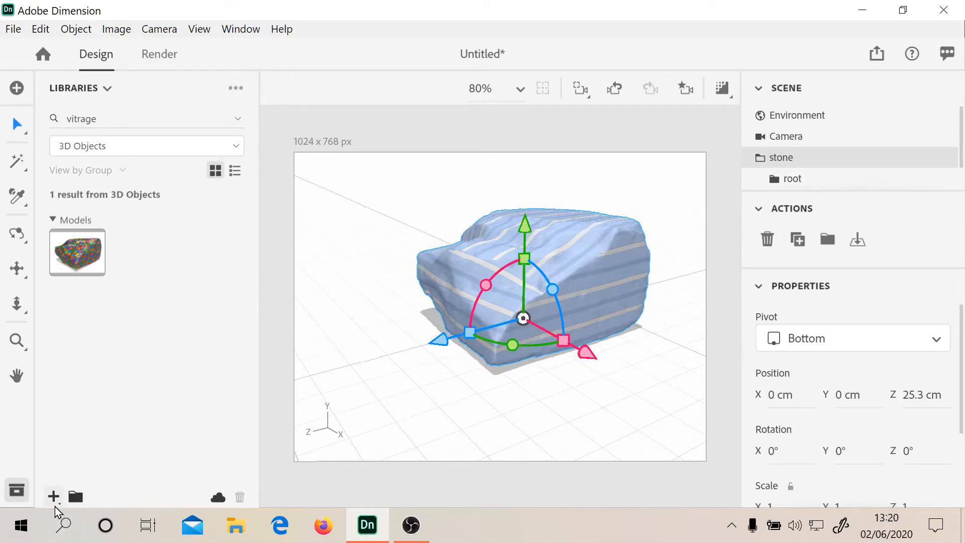
pyautogui.click(54, 498)
pyautogui.click(64, 476)
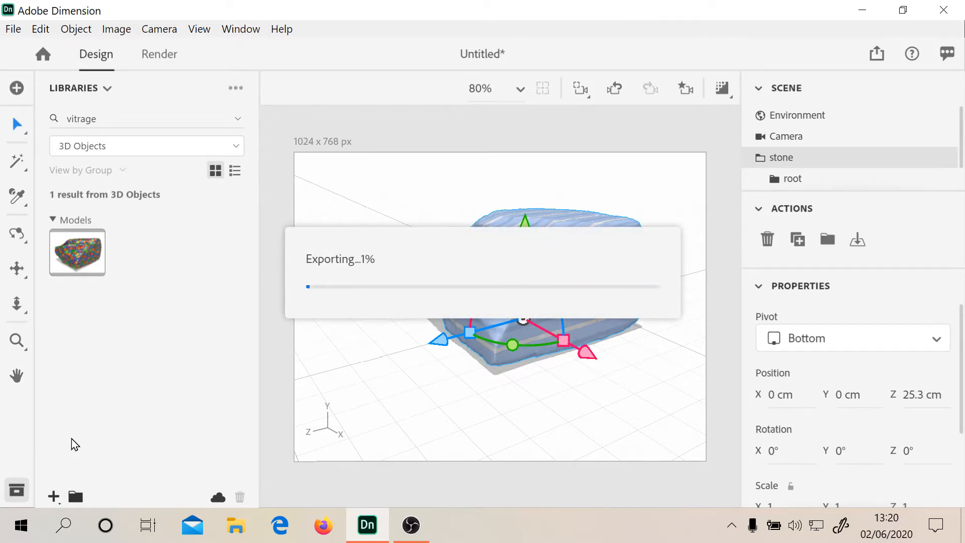
pyautogui.moveTo(79, 328); pyautogui.dragTo(158, 220)
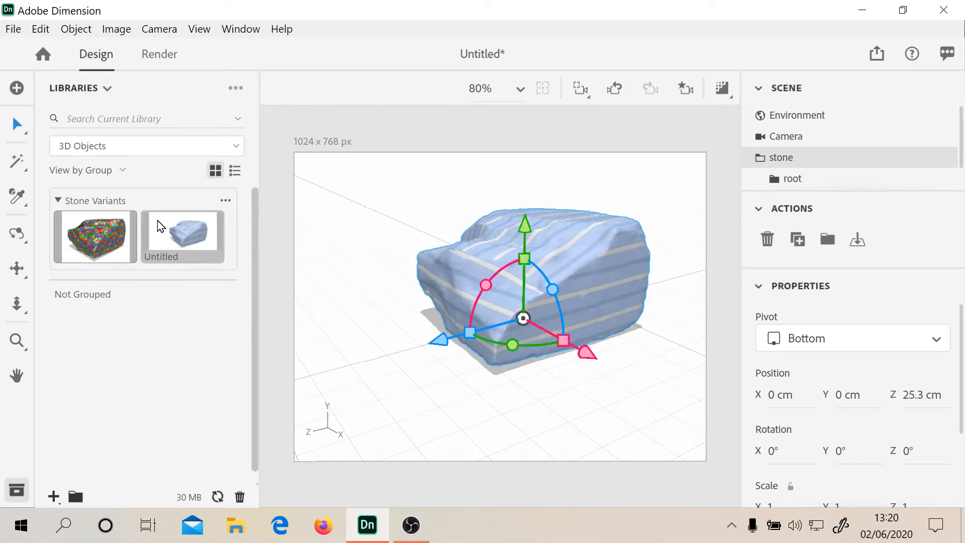
# Rename the newly saved blue stone model in the Stone Variants group as Striped
pyautogui.rightClick(176, 255)
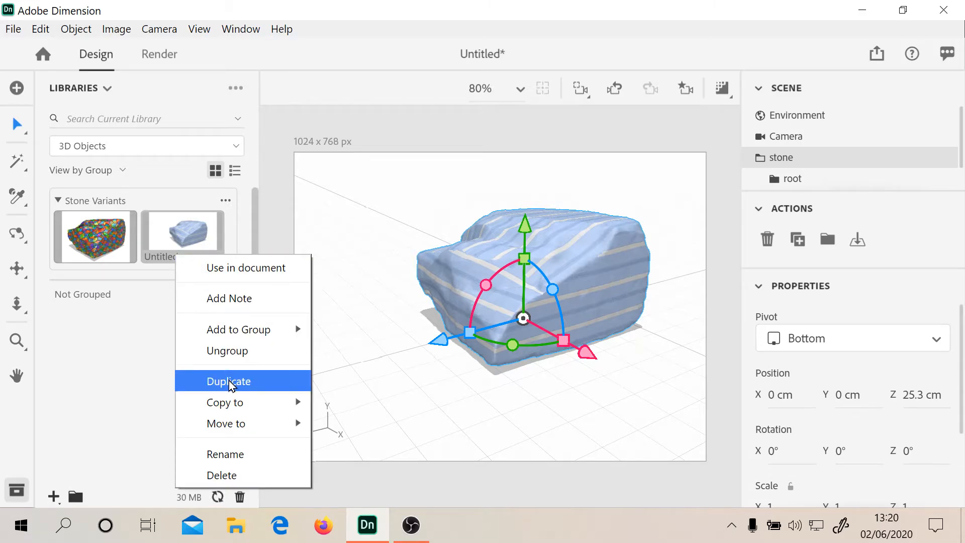
pyautogui.click(241, 454)
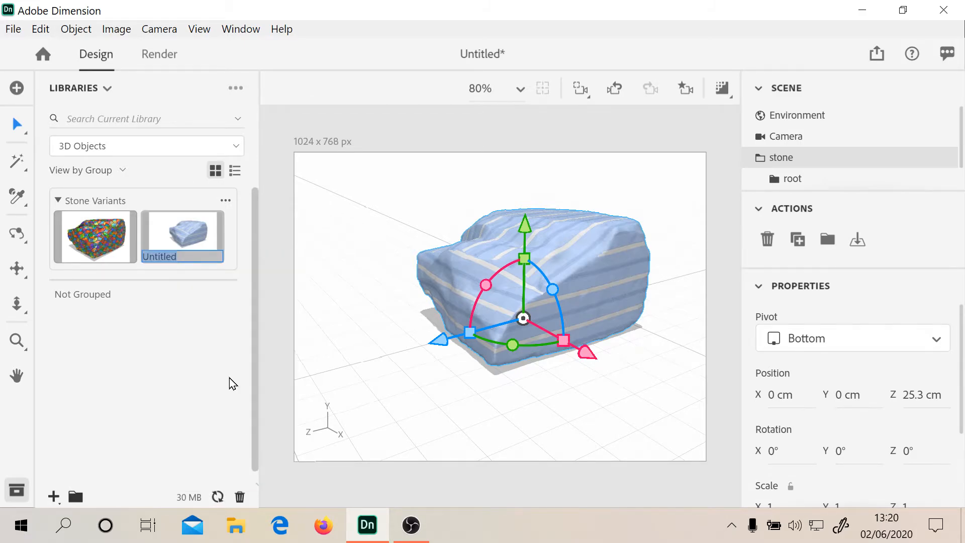
pyautogui.write('Striped')
pyautogui.press('Return')
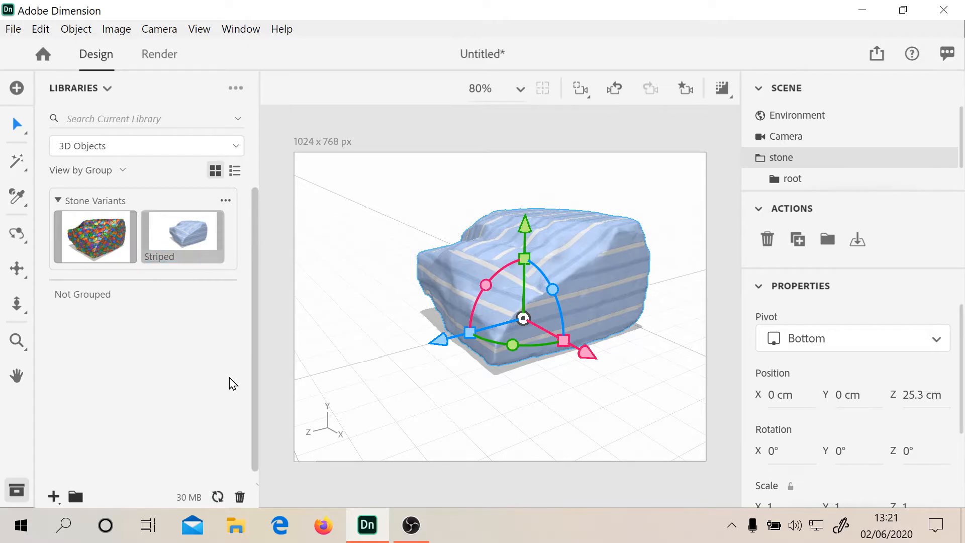
# Add the note "Fabric" to the Striped model in the Stone Variants group
pyautogui.rightClick(169, 261)
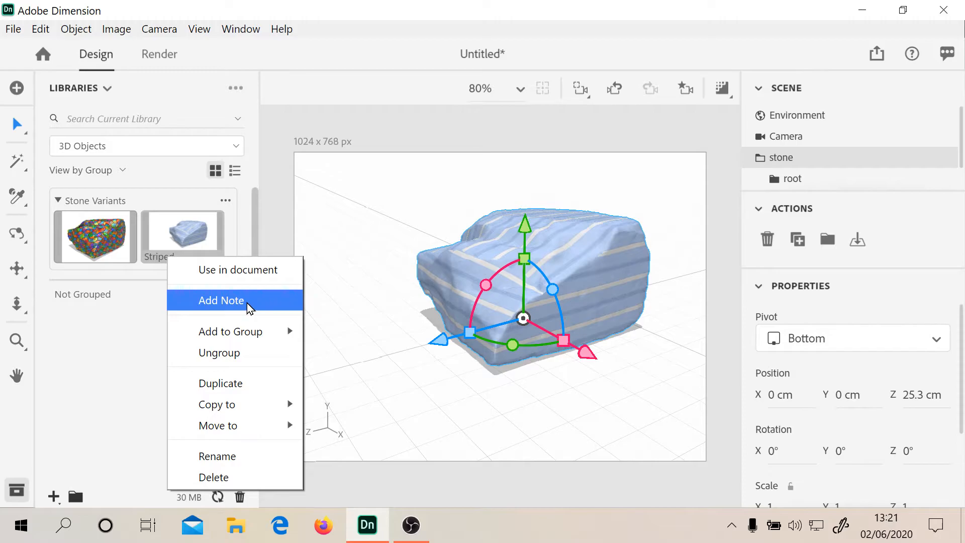
pyautogui.click(207, 302)
pyautogui.write('Fabirc')
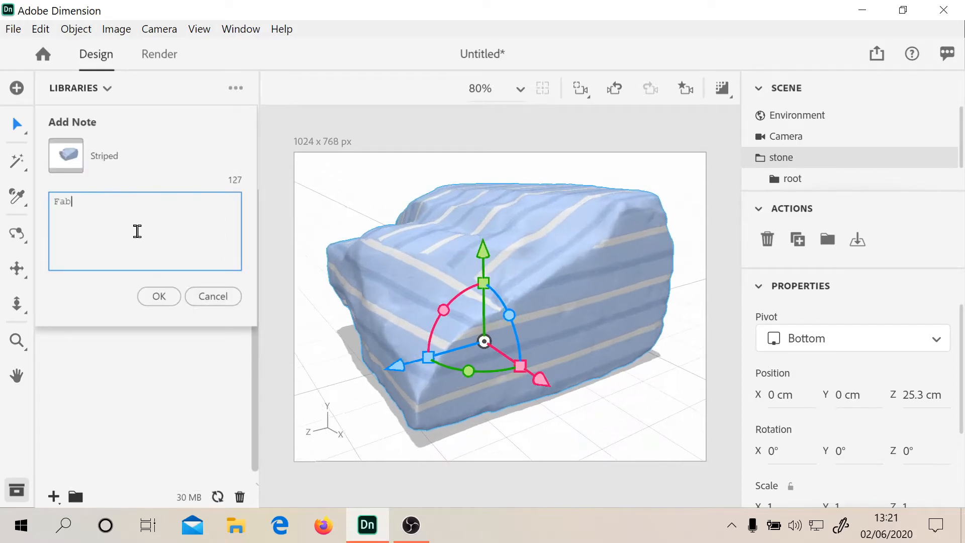
pyautogui.press('BackSpace')
pyautogui.press('BackSpace')
pyautogui.press('BackSpace')
pyautogui.write('ric')
pyautogui.click(159, 301)
# Search the 3D Objects library for "fabric"
pyautogui.click(97, 119)
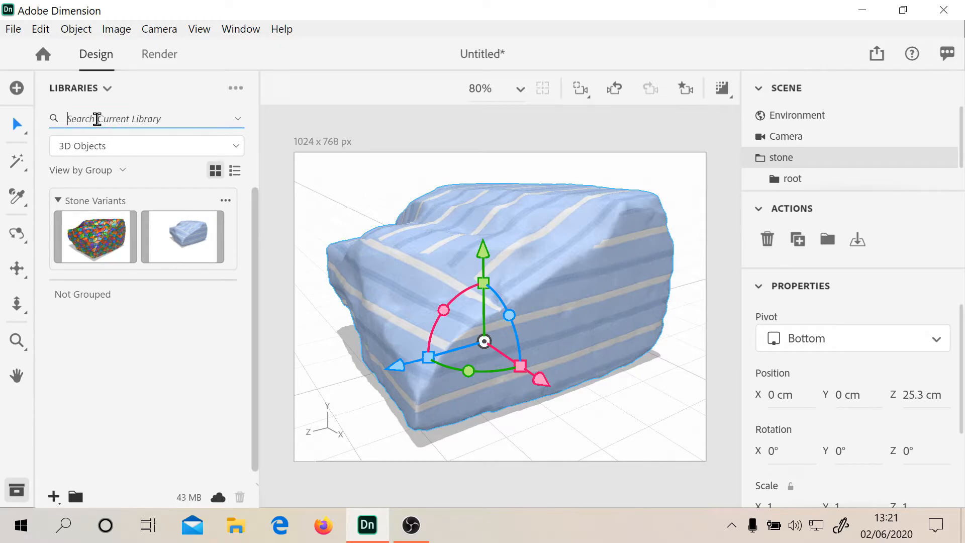
pyautogui.write('st')
pyautogui.press('BackSpace')
pyautogui.press('BackSpace')
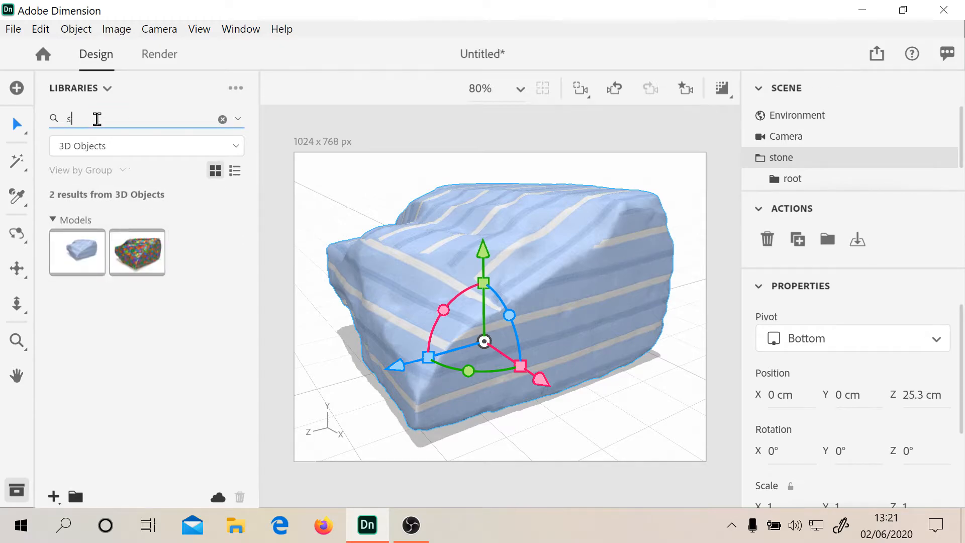
pyautogui.write('fabric')
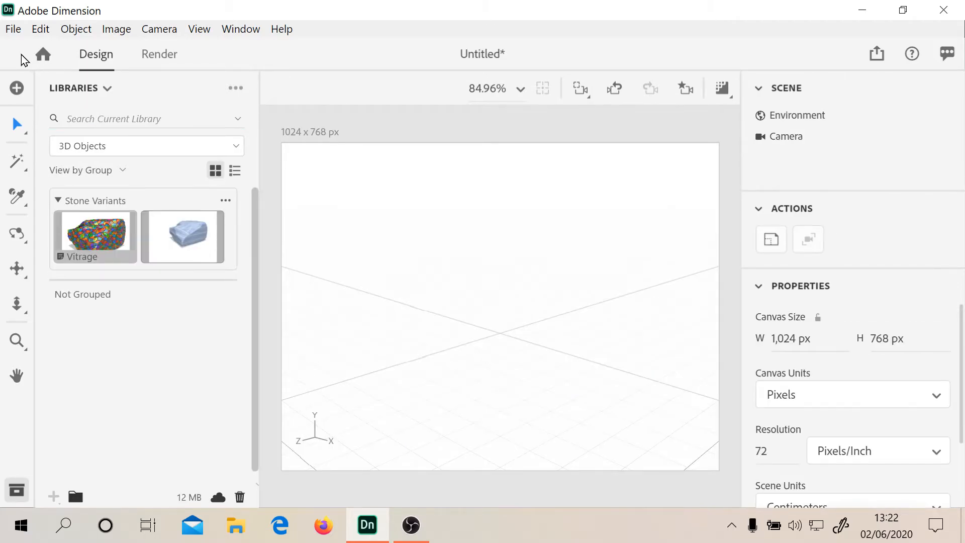
# Create a new document and discard the changes to the current one
pyautogui.click(12, 29)
pyautogui.click(25, 50)
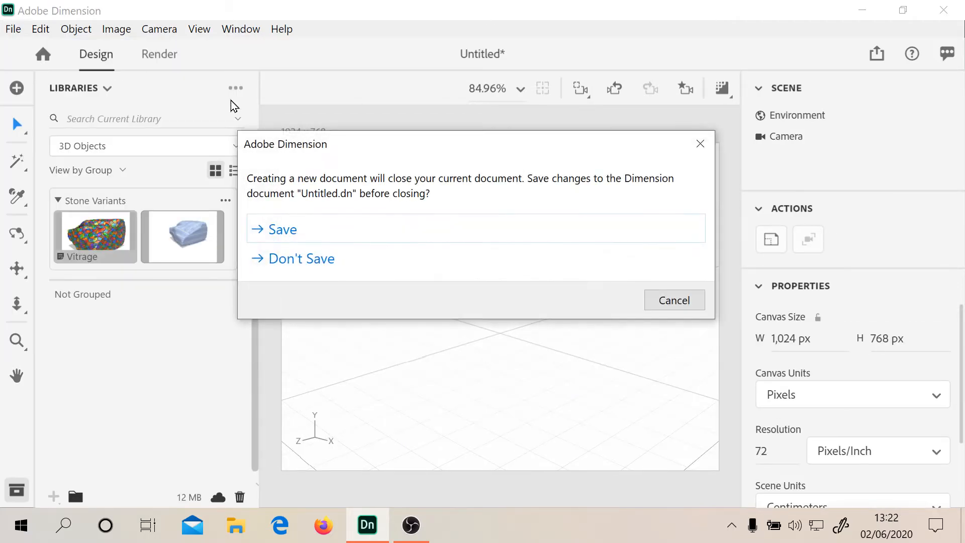
pyautogui.click(318, 260)
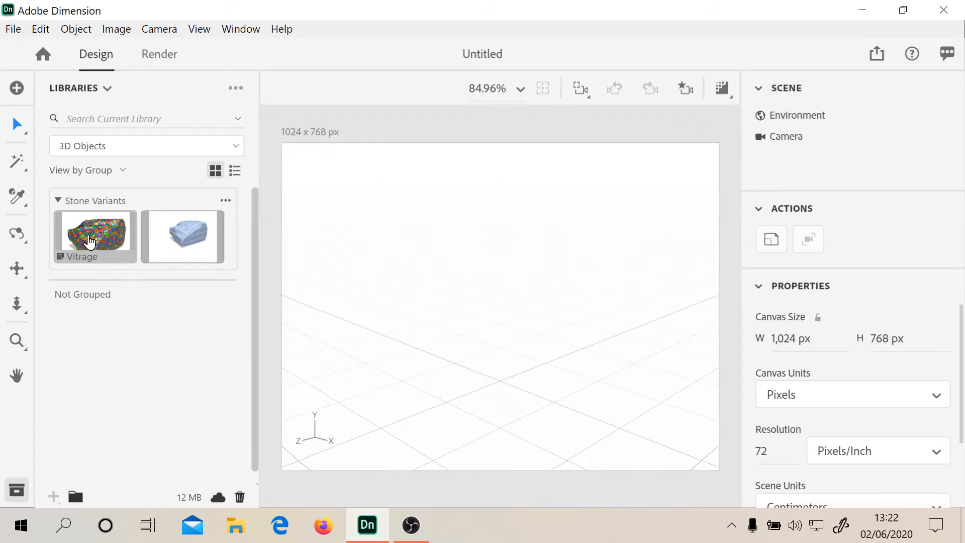
# Insert the Vitrage stone from the library into the document and move it back along Z to about -122 cm
pyautogui.rightClick(101, 262)
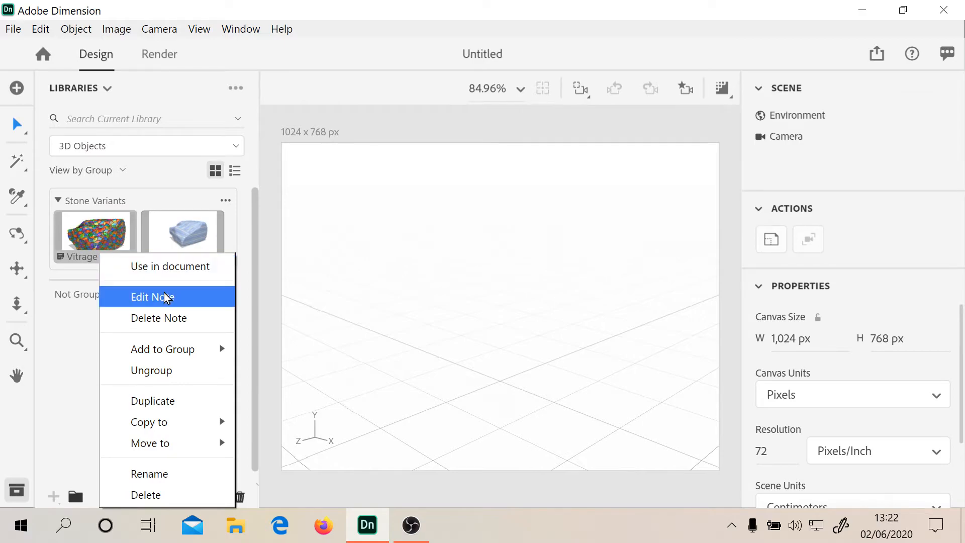
pyautogui.click(146, 268)
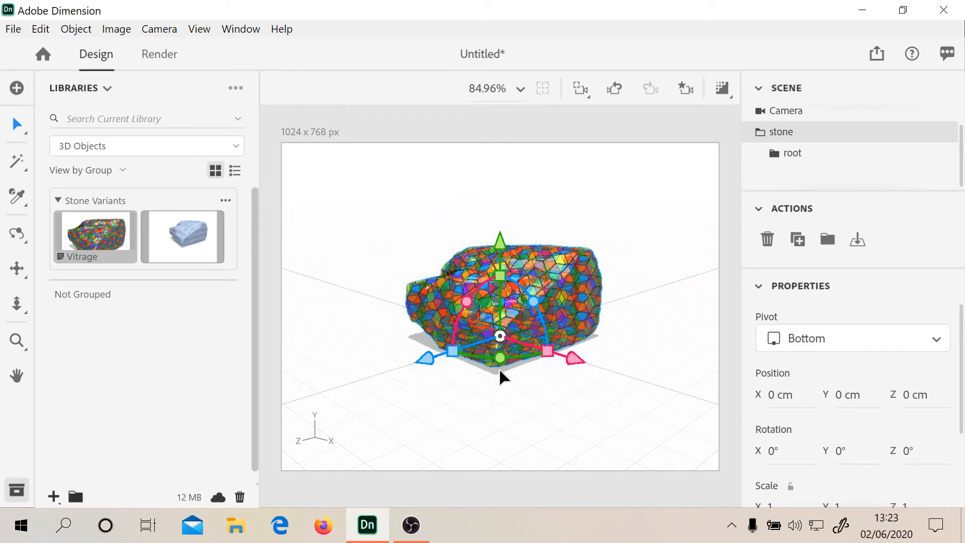
pyautogui.moveTo(425, 358); pyautogui.dragTo(629, 319)
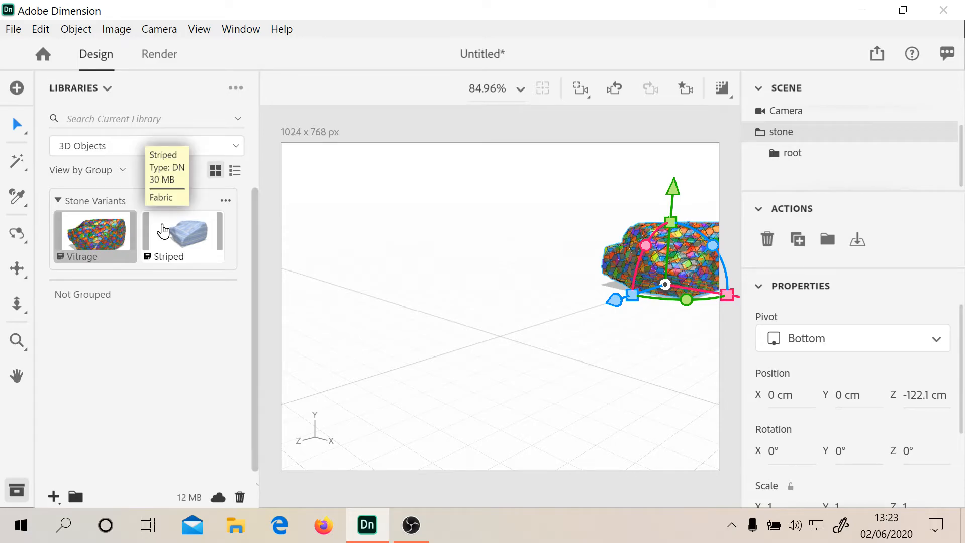
# Insert the Striped stone from the library and move it along X to about -65 cm
pyautogui.rightClick(168, 255)
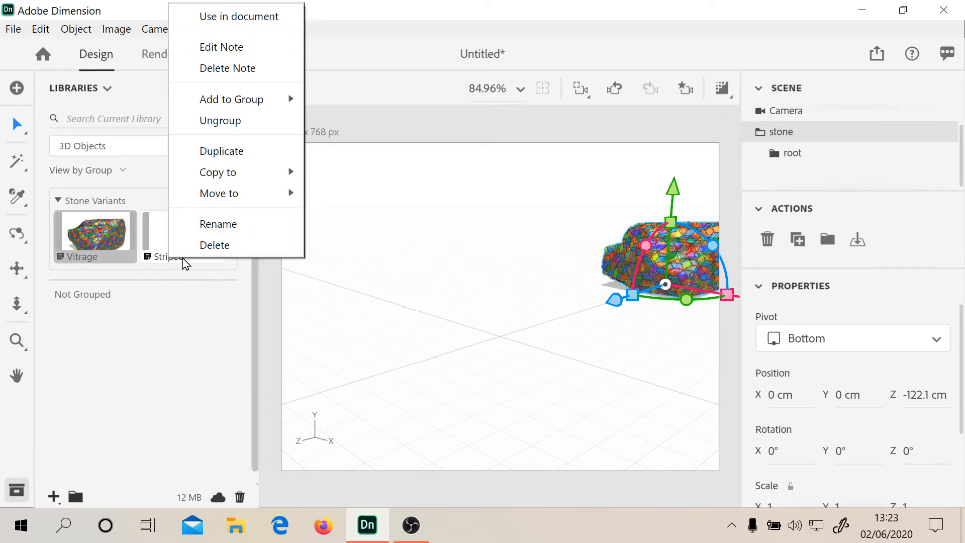
pyautogui.click(224, 17)
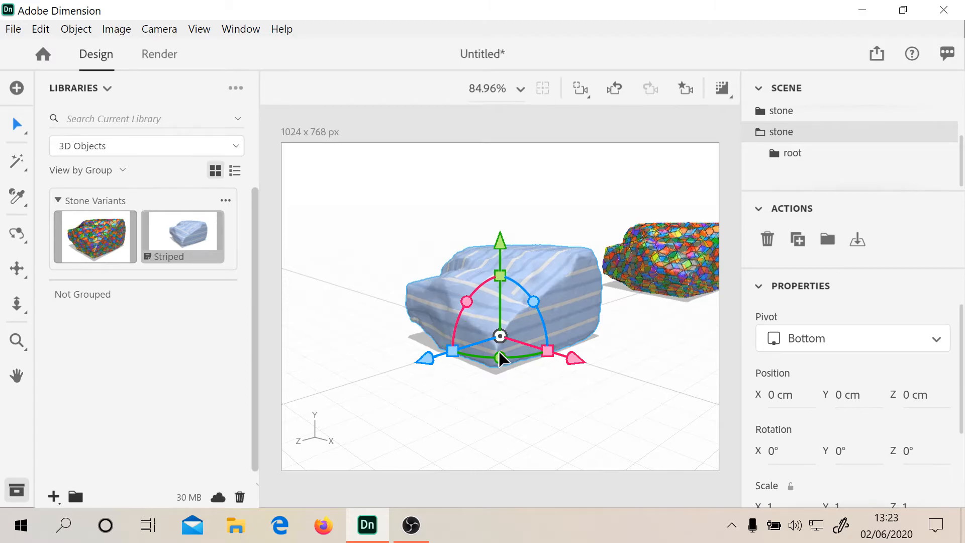
pyautogui.moveTo(579, 358); pyautogui.dragTo(596, 374, button='right')
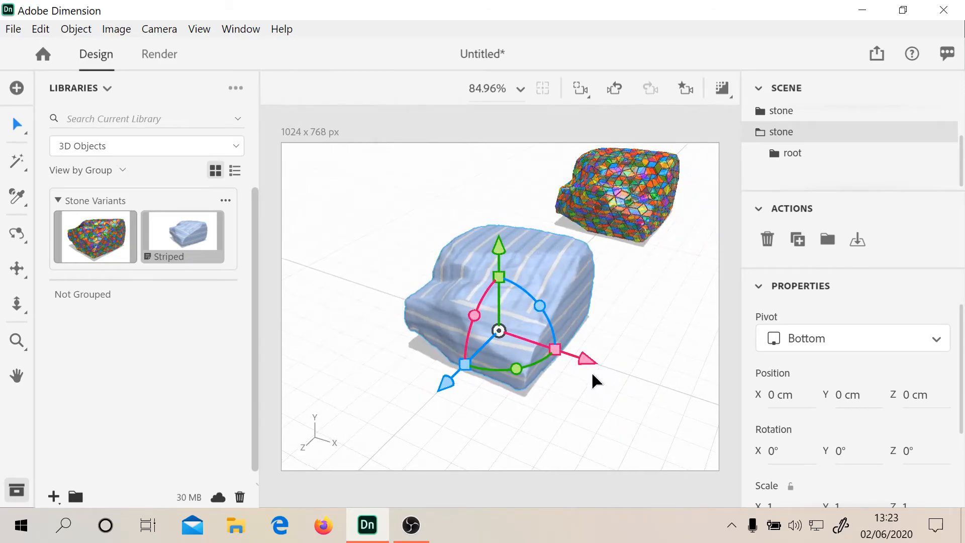
pyautogui.moveTo(597, 380); pyautogui.dragTo(443, 309)
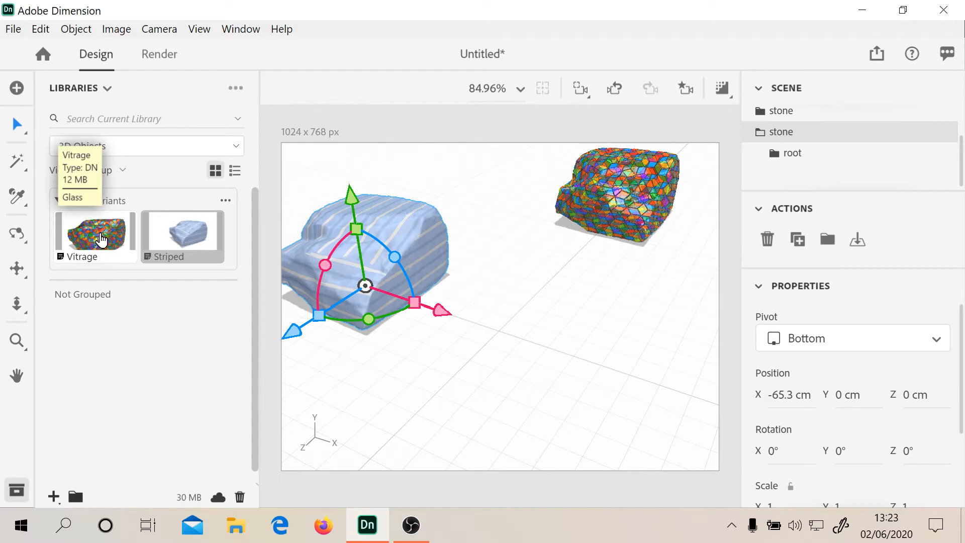
# Insert a second Vitrage stone from the library and move it along X to about 47 cm
pyautogui.rightClick(79, 243)
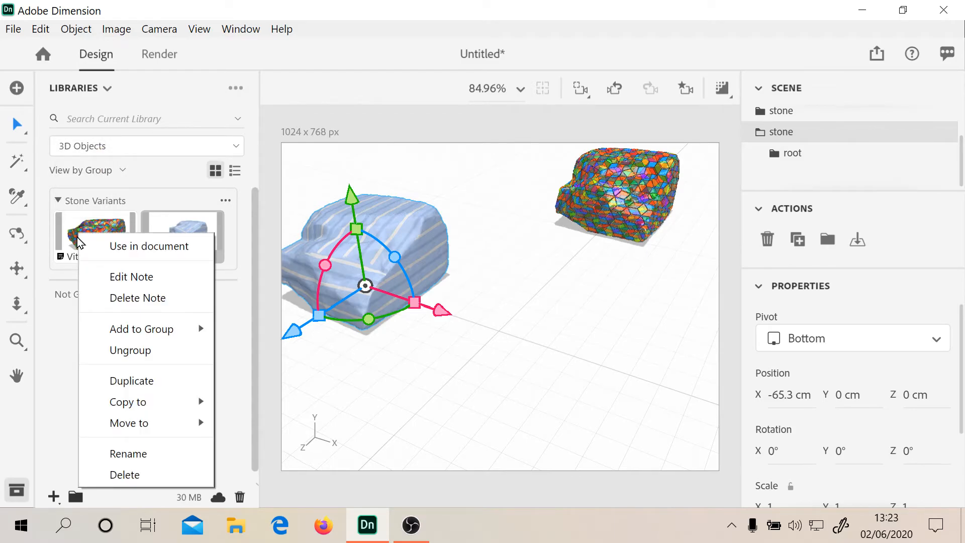
pyautogui.click(126, 245)
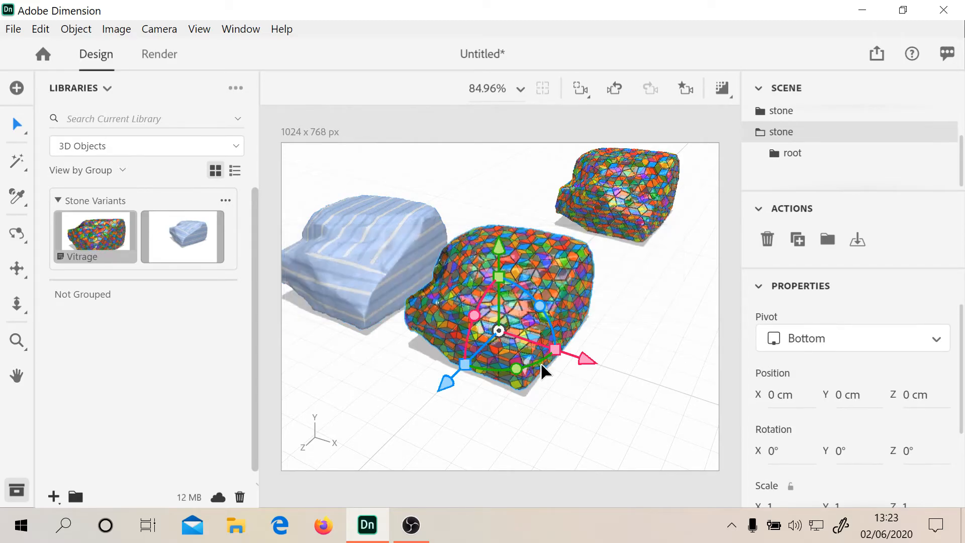
pyautogui.moveTo(578, 363); pyautogui.dragTo(714, 405)
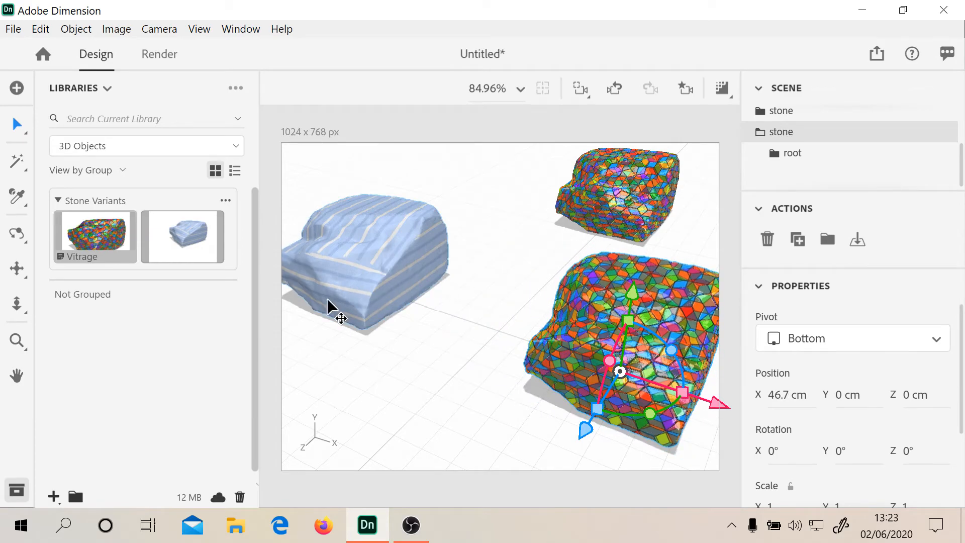
pyautogui.scroll(-3, 493, 264)
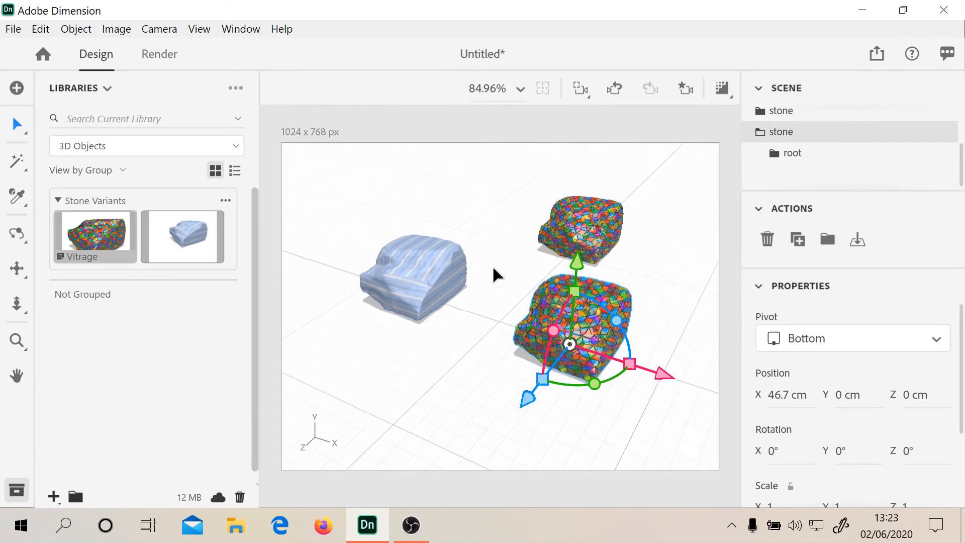
pyautogui.scroll(-2, 493, 265)
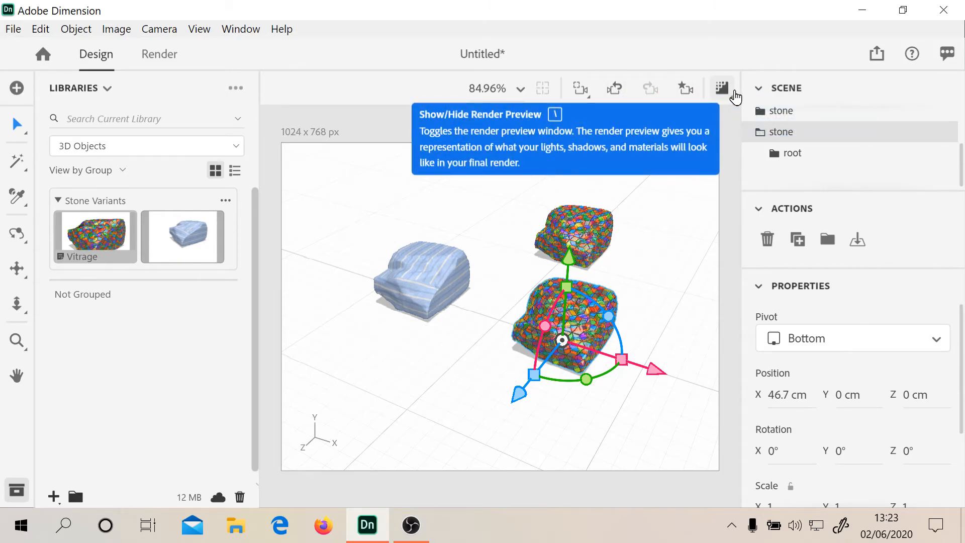
# Examine the local render settings and the PSD bit-depth options for export, and return to the design workspace
pyautogui.click(150, 58)
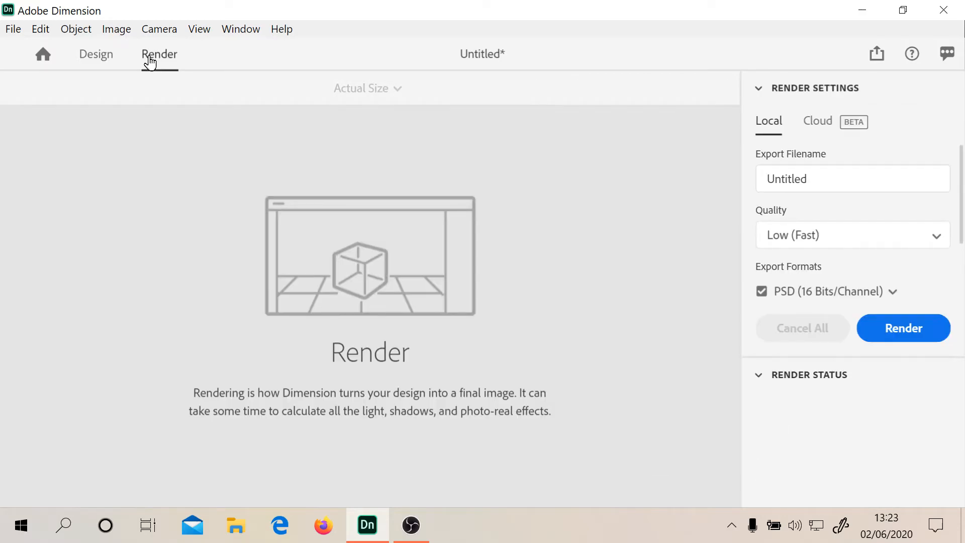
pyautogui.click(833, 291)
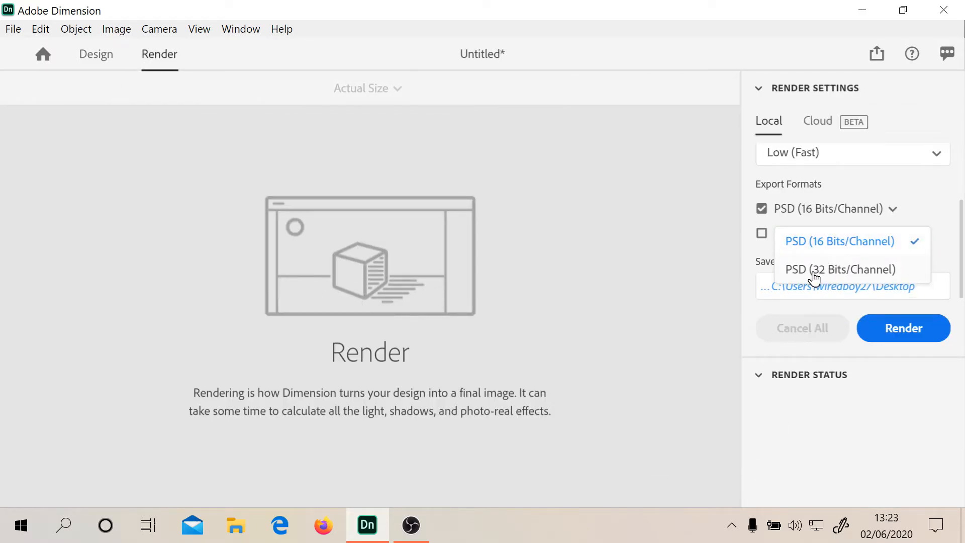
pyautogui.click(689, 269)
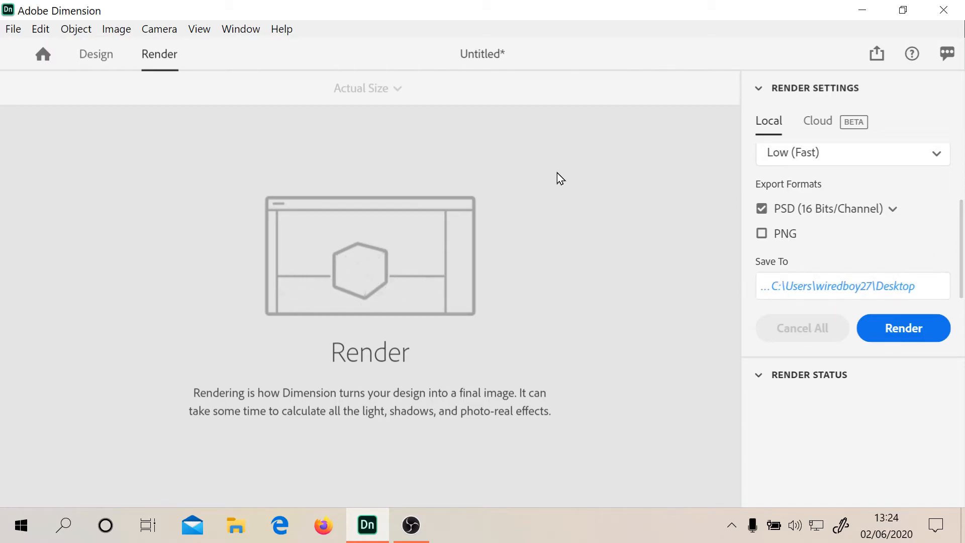
pyautogui.click(112, 59)
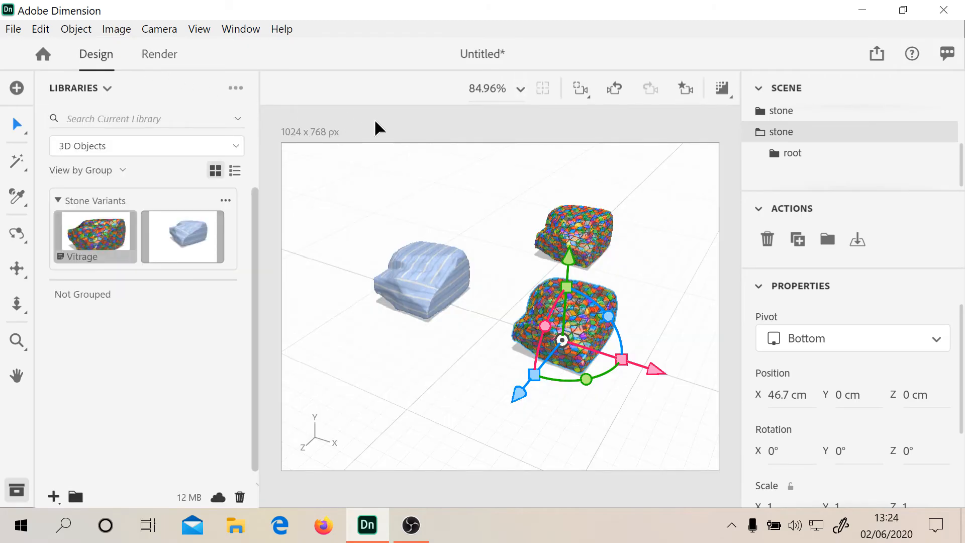